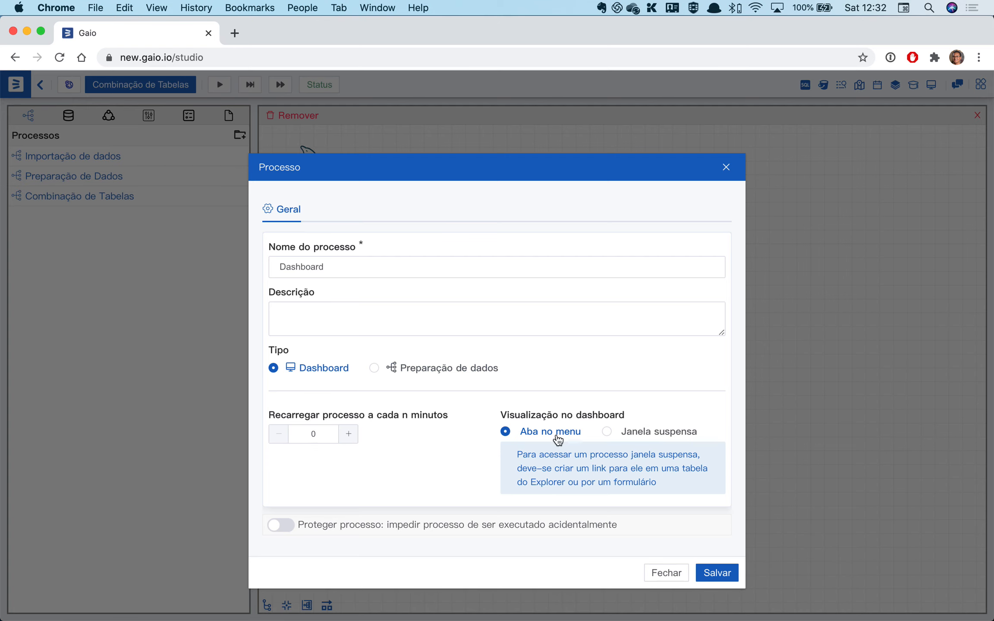
# Step: Save the new Dashboard process as a menu-tab dashboard and open it, checking the Preparação de Dados flow
pyautogui.click(710, 573)
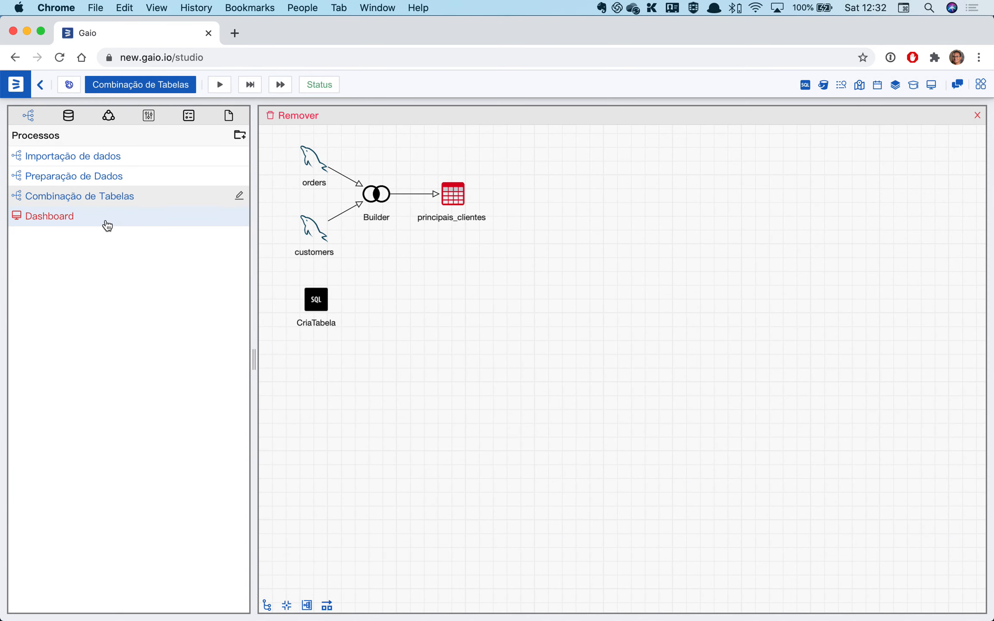
pyautogui.click(74, 218)
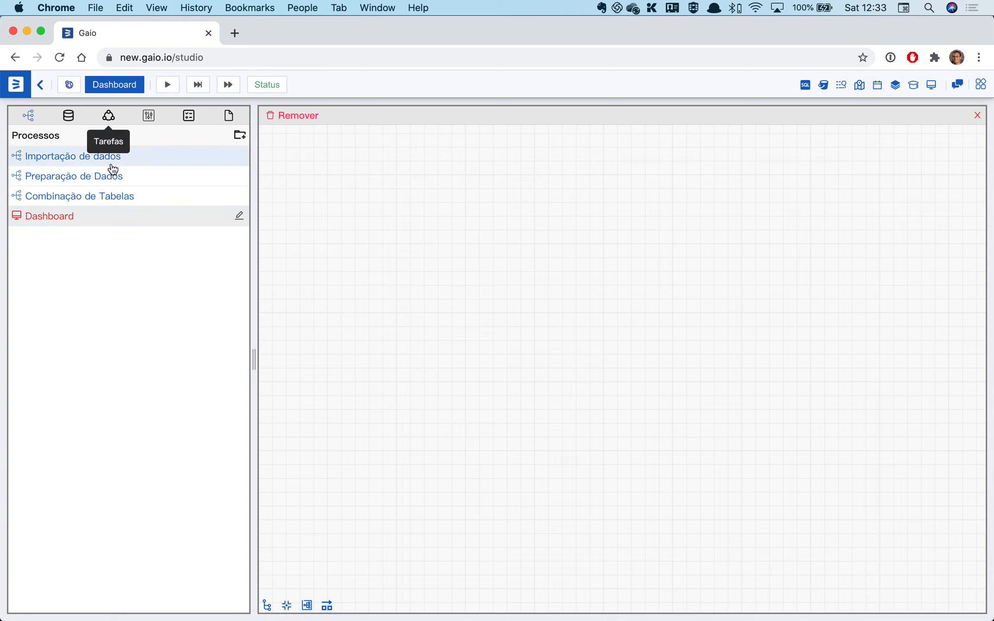
pyautogui.click(122, 182)
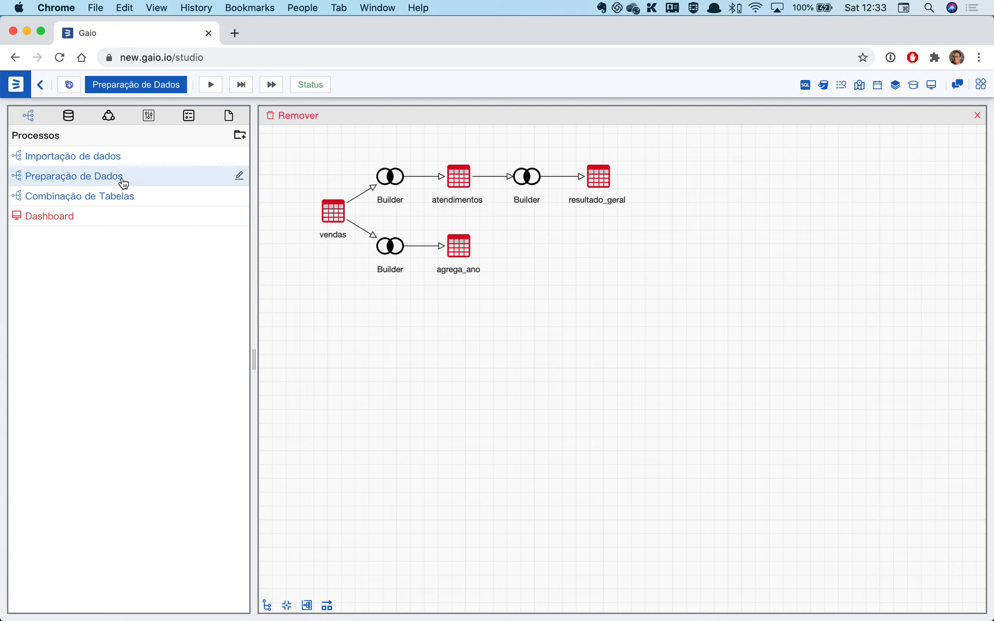
pyautogui.click(461, 176)
pyautogui.click(95, 223)
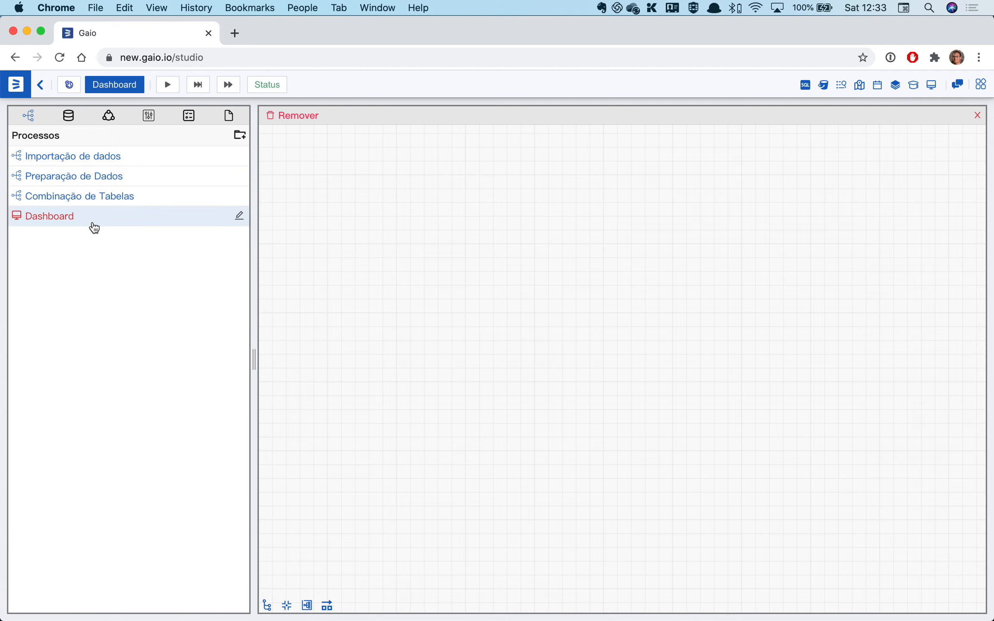
# Step: Add the atendimentos table from Bucket 49 to the Dashboard process canvas
pyautogui.click(65, 121)
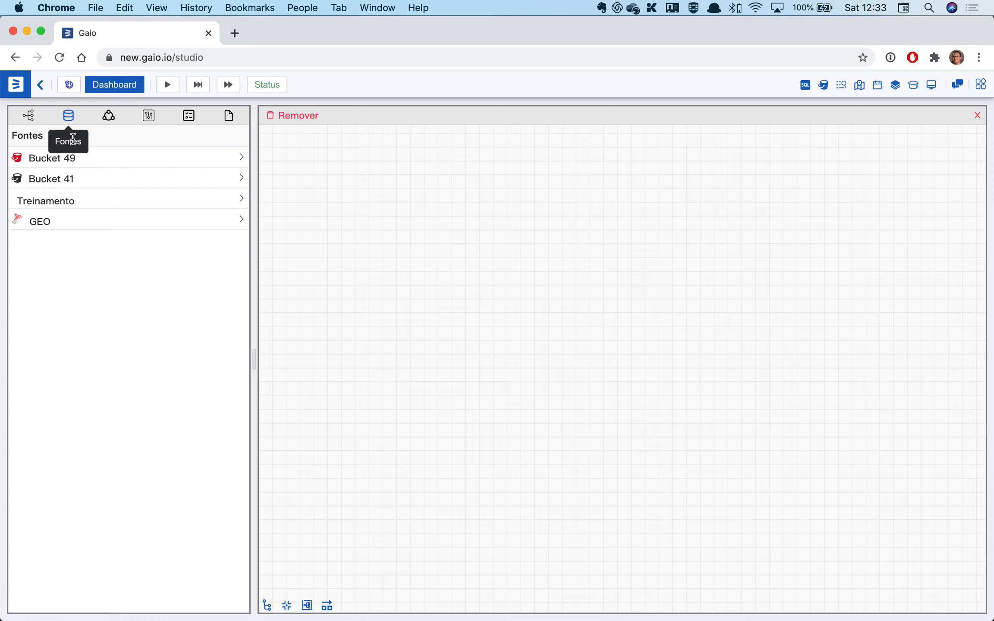
pyautogui.click(100, 160)
pyautogui.moveTo(65, 226); pyautogui.dragTo(379, 234)
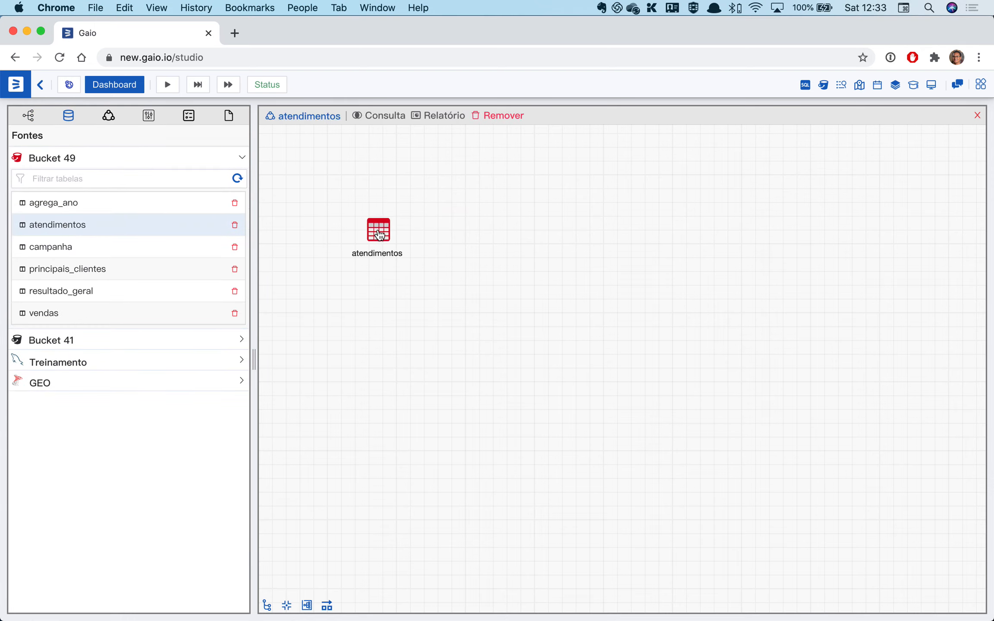
pyautogui.rightClick(379, 235)
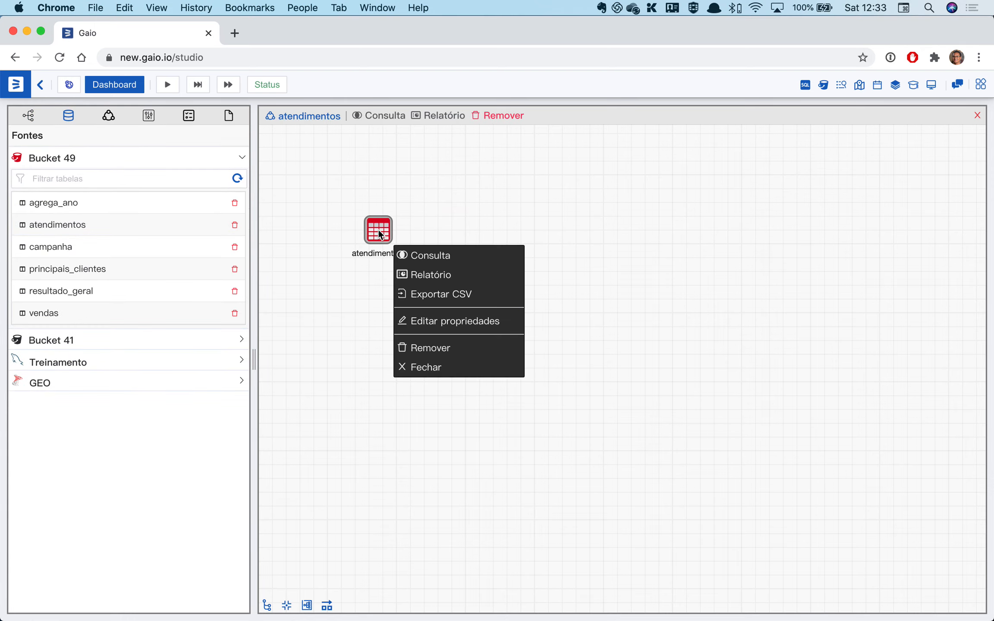
pyautogui.click(376, 232)
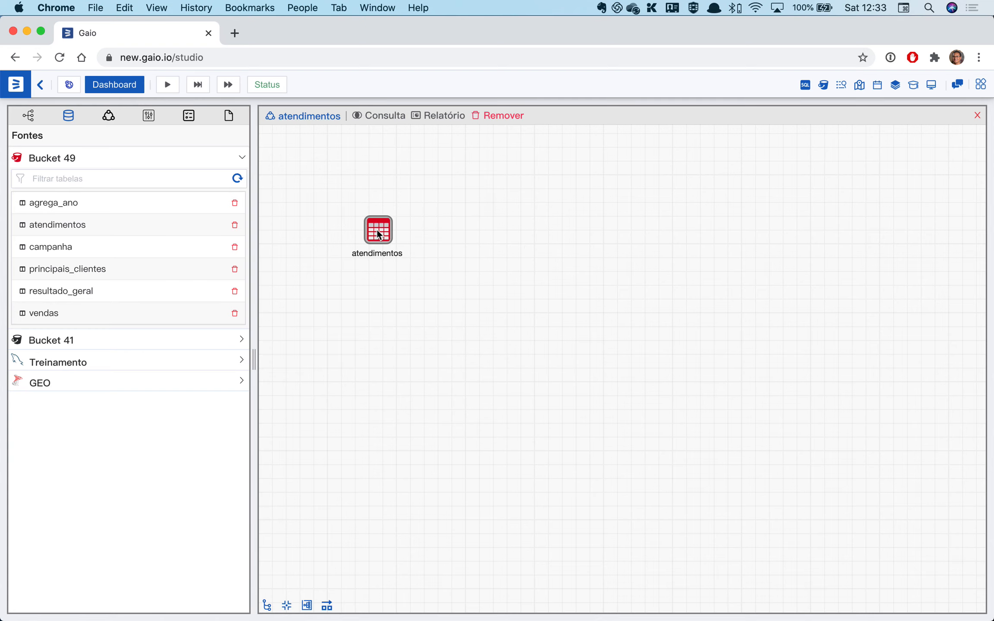
# Step: Create a report (Relatório) task from the atendimentos table
pyautogui.click(111, 120)
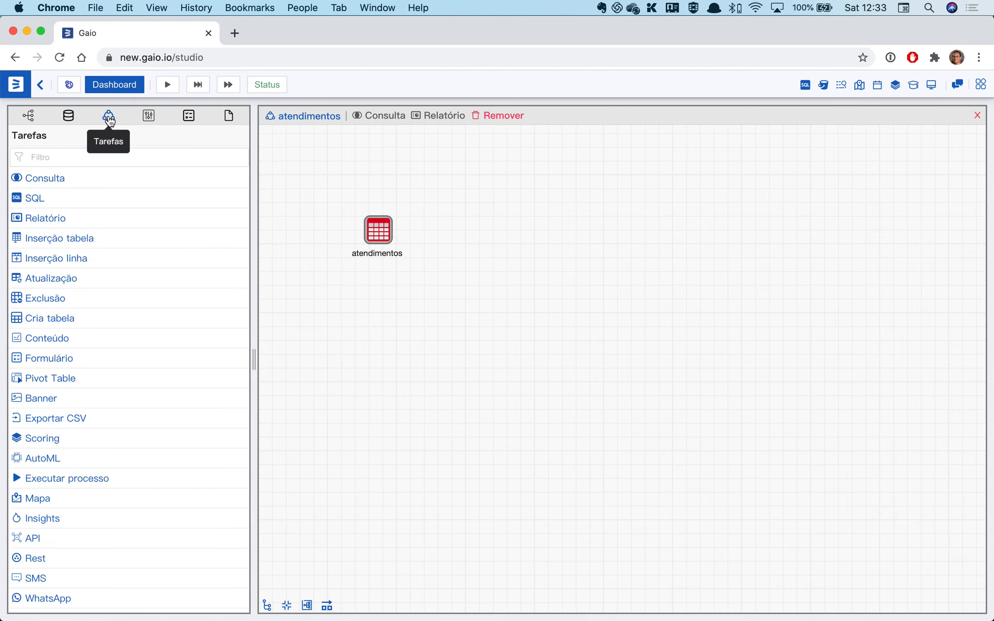
pyautogui.click(381, 233)
pyautogui.click(442, 121)
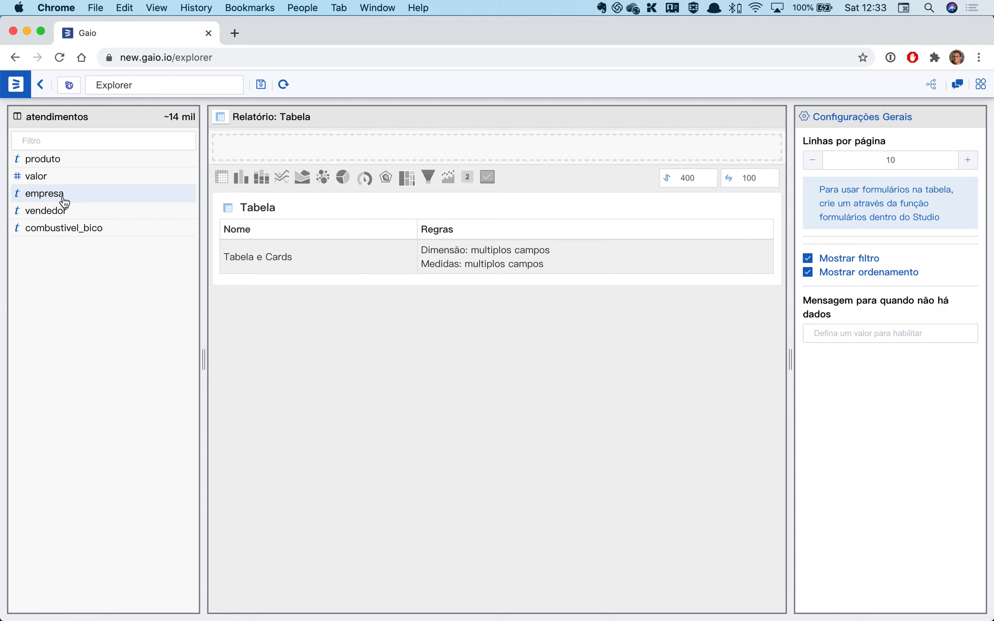
# Step: Add the produto and valor fields to the report and display them as a pie chart
pyautogui.moveTo(44, 160); pyautogui.dragTo(285, 146)
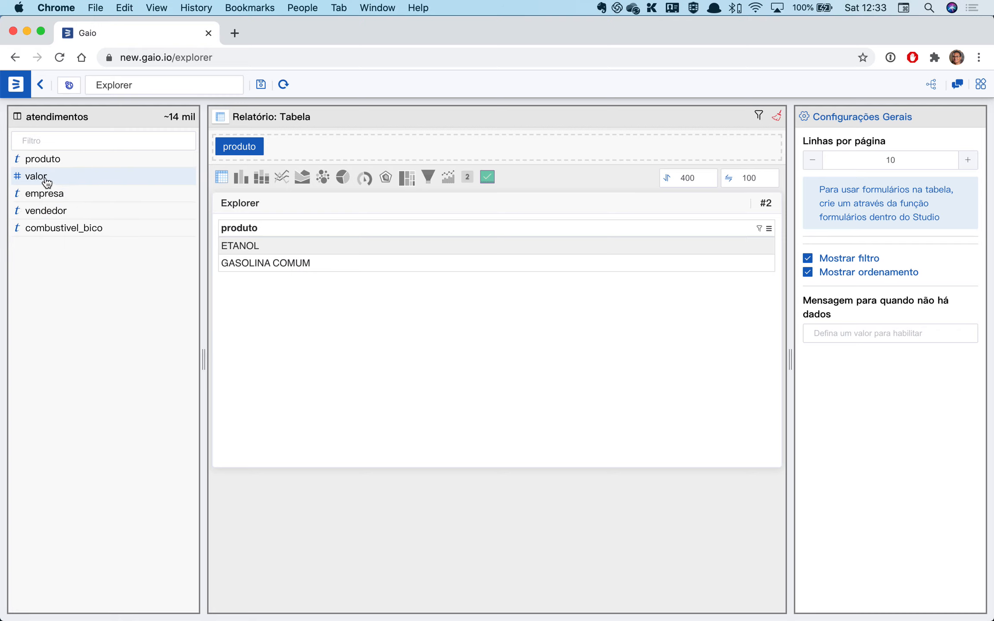
pyautogui.moveTo(44, 177); pyautogui.dragTo(335, 151)
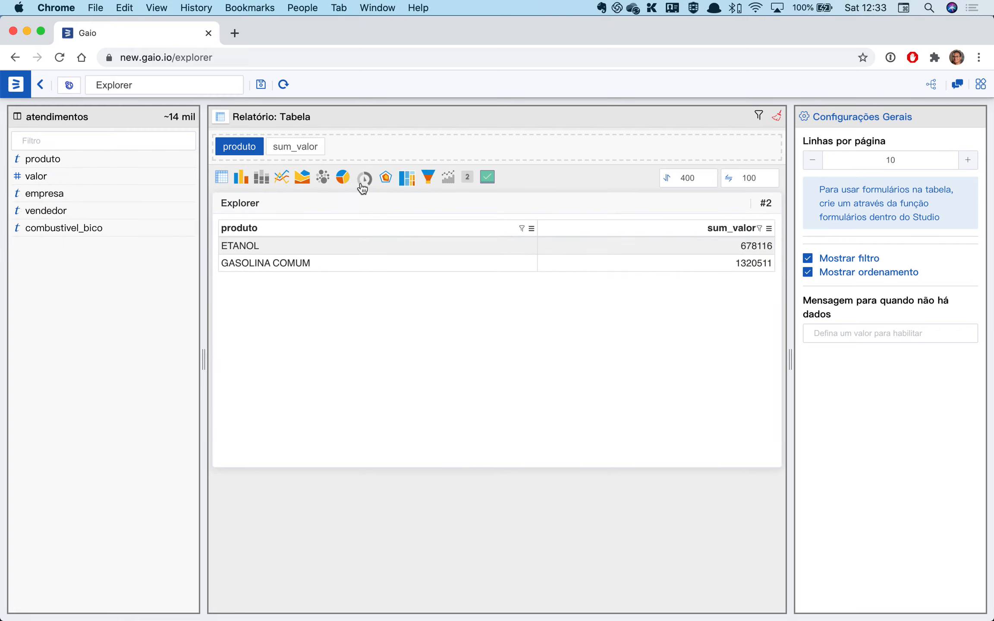
pyautogui.click(343, 177)
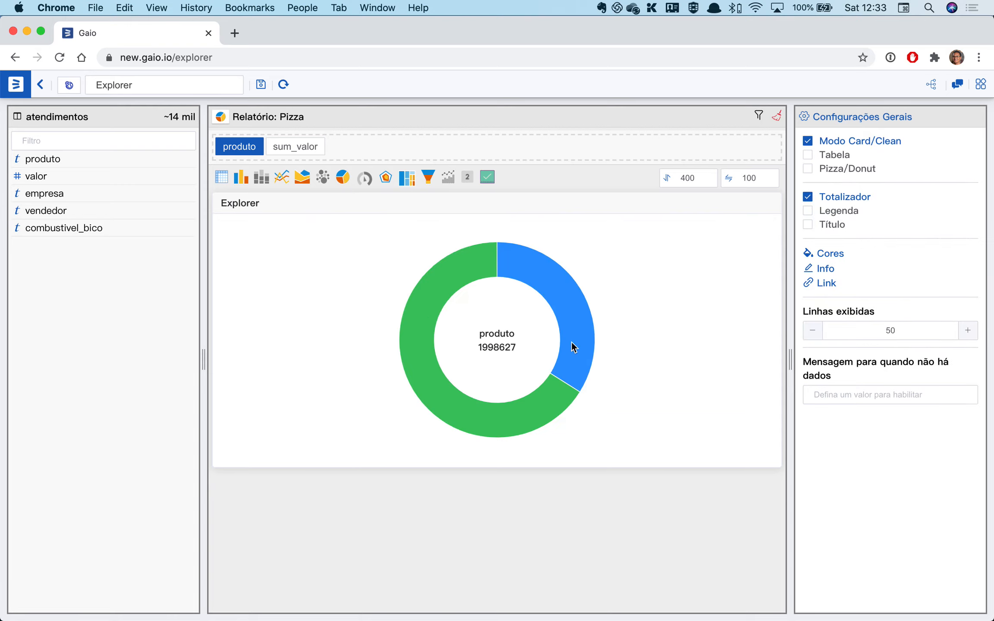
pyautogui.moveTo(568, 355)
pyautogui.moveTo(528, 407)
# Step: Format the sum_valor measure as Decimal with the 1.000,00 (ponto-virgula) separator, and check its summarization options and the pie slices
pyautogui.click(287, 146)
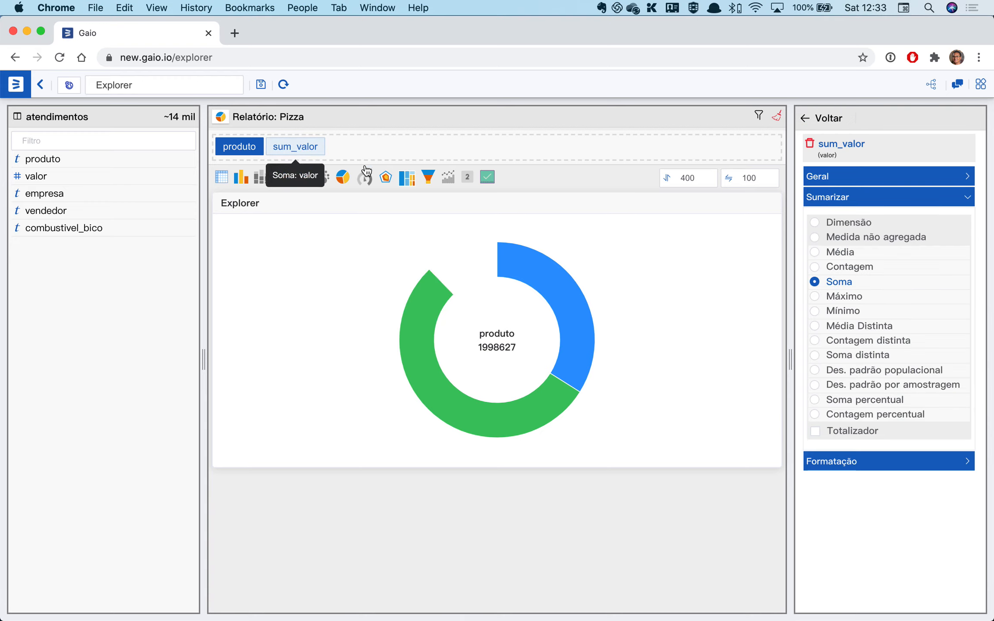
pyautogui.click(848, 197)
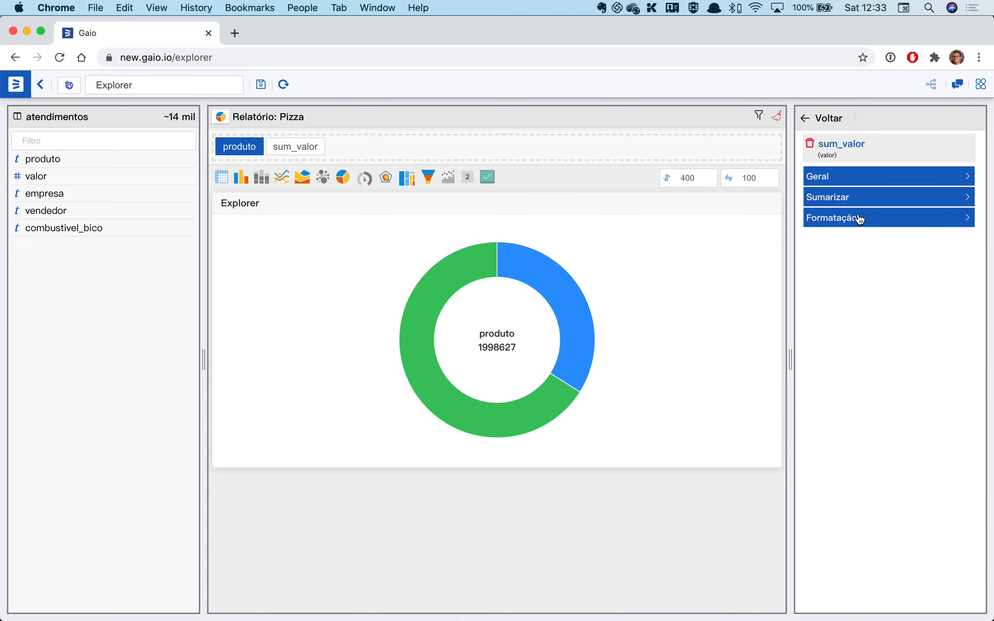
pyautogui.click(856, 221)
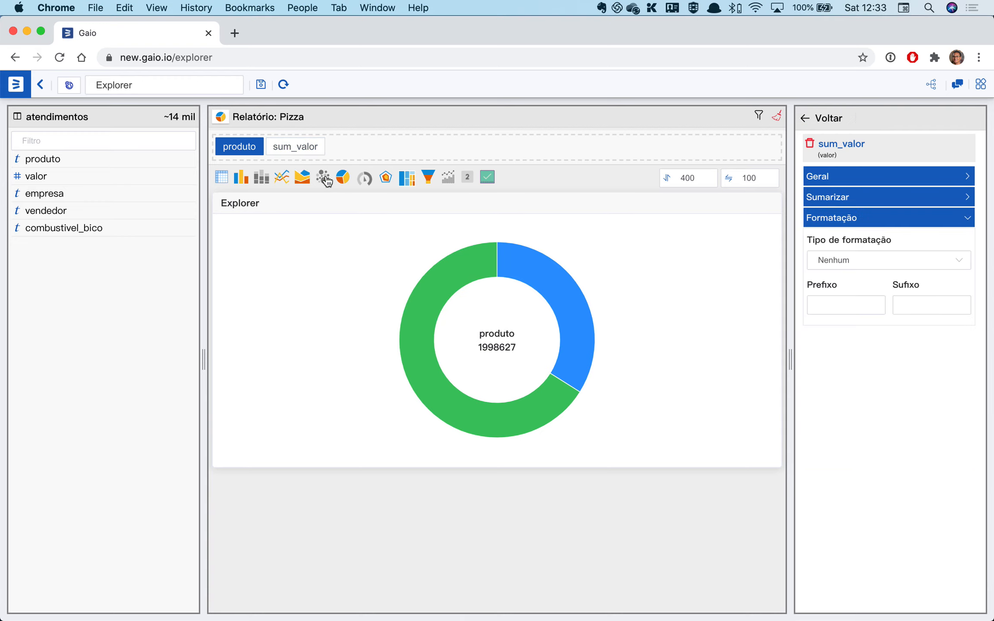
pyautogui.click(913, 266)
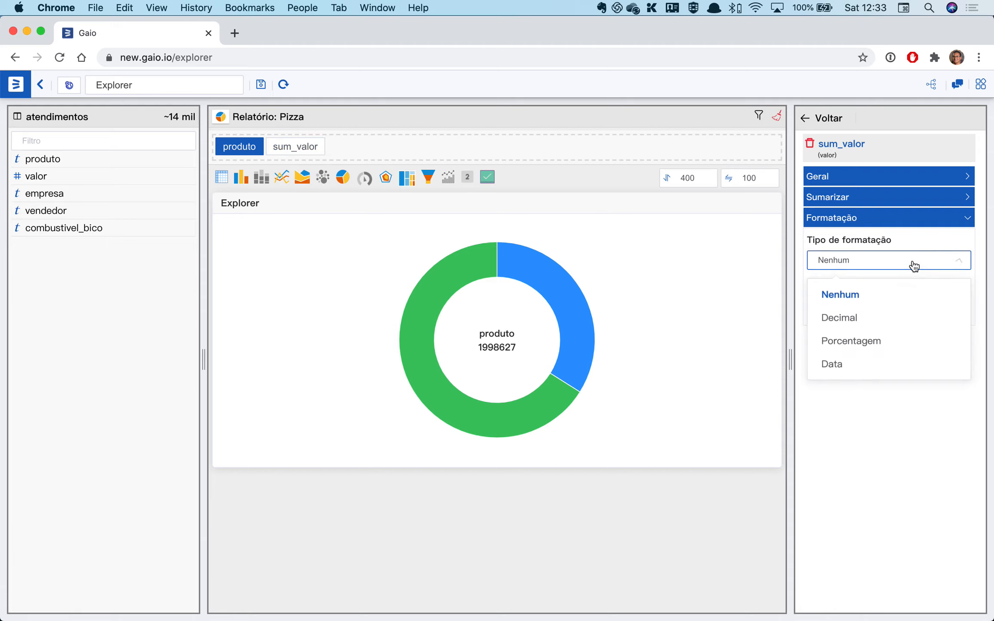
pyautogui.click(896, 318)
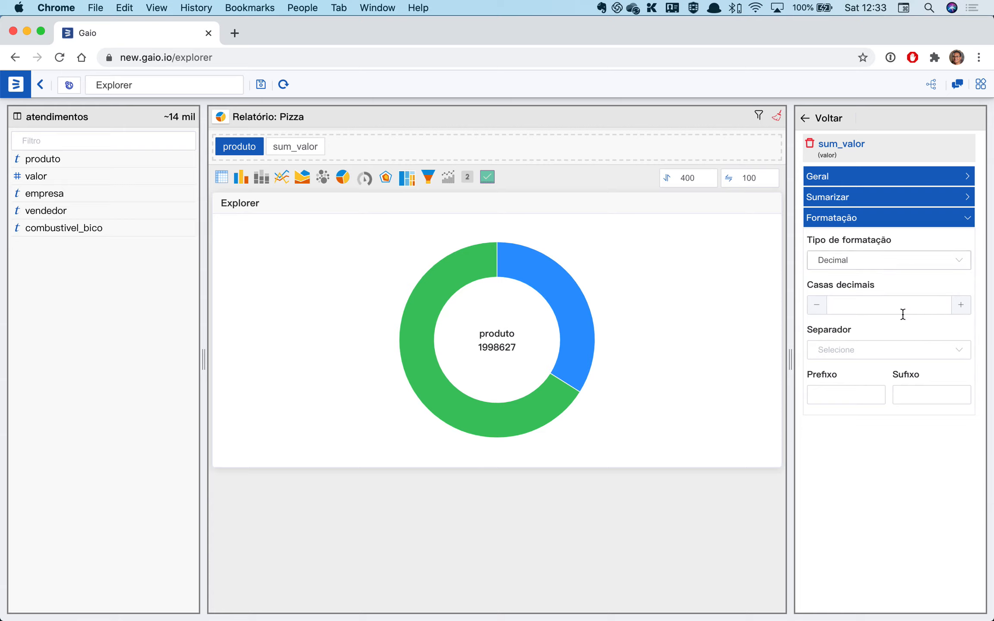
pyautogui.click(899, 350)
pyautogui.click(878, 409)
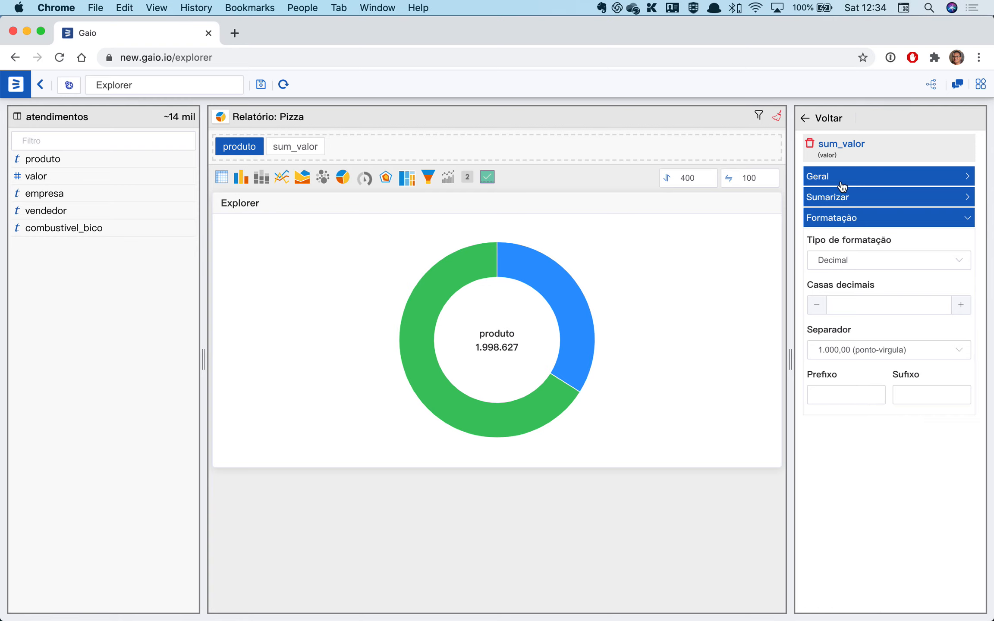
pyautogui.click(841, 199)
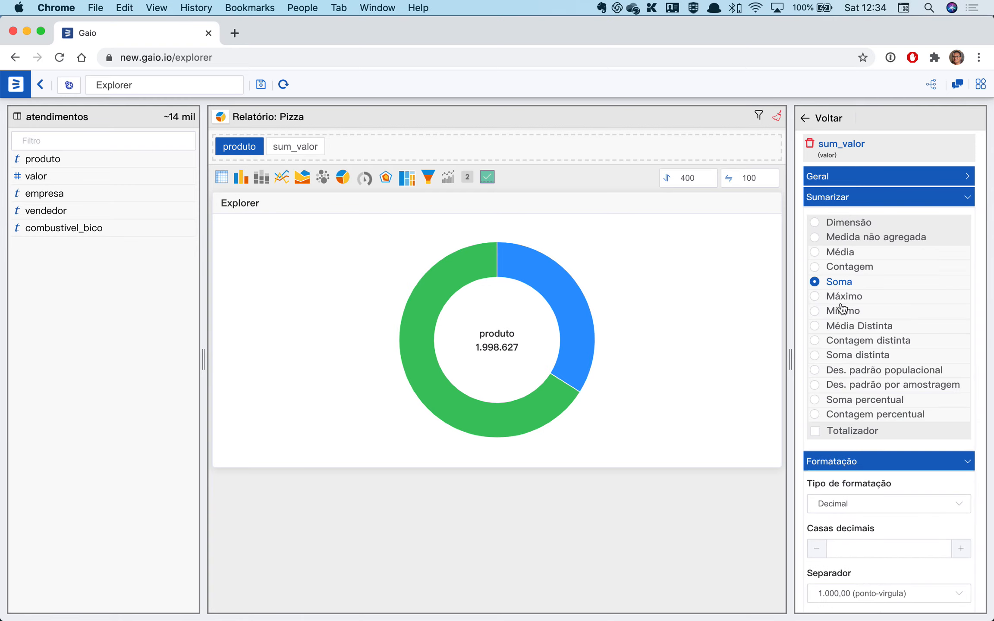
pyautogui.click(839, 198)
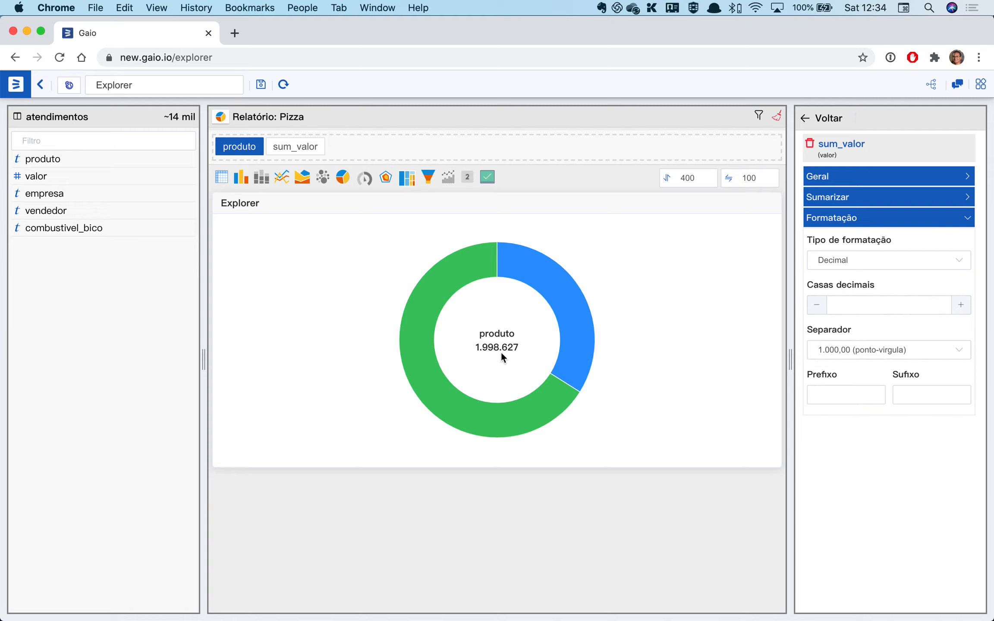
pyautogui.moveTo(587, 307)
pyautogui.moveTo(456, 267)
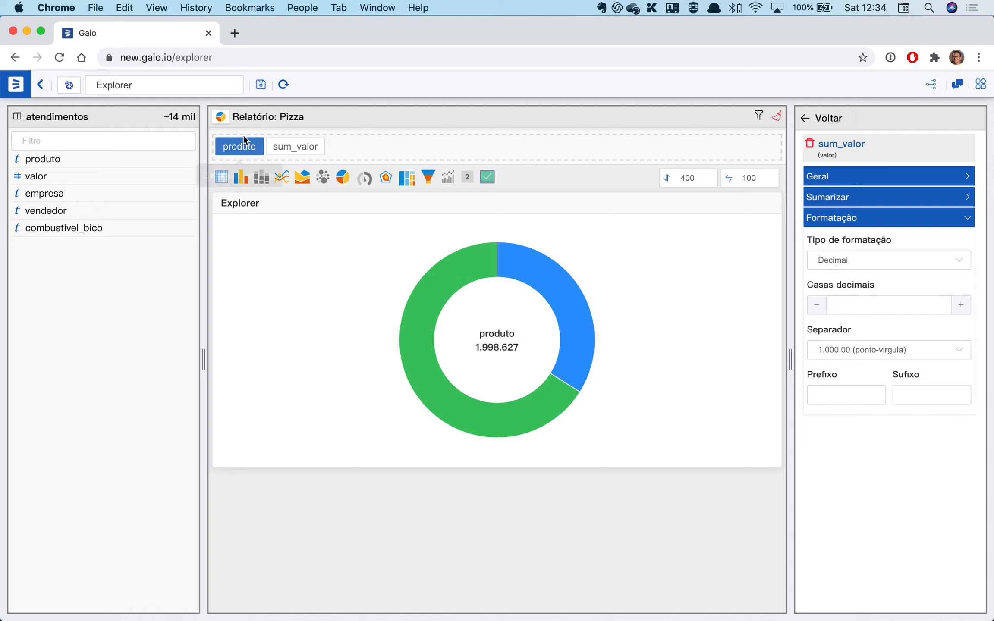
# Step: Name the report Produtos and save it to the Dashboard process
pyautogui.click(192, 83)
pyautogui.doubleClick(193, 83)
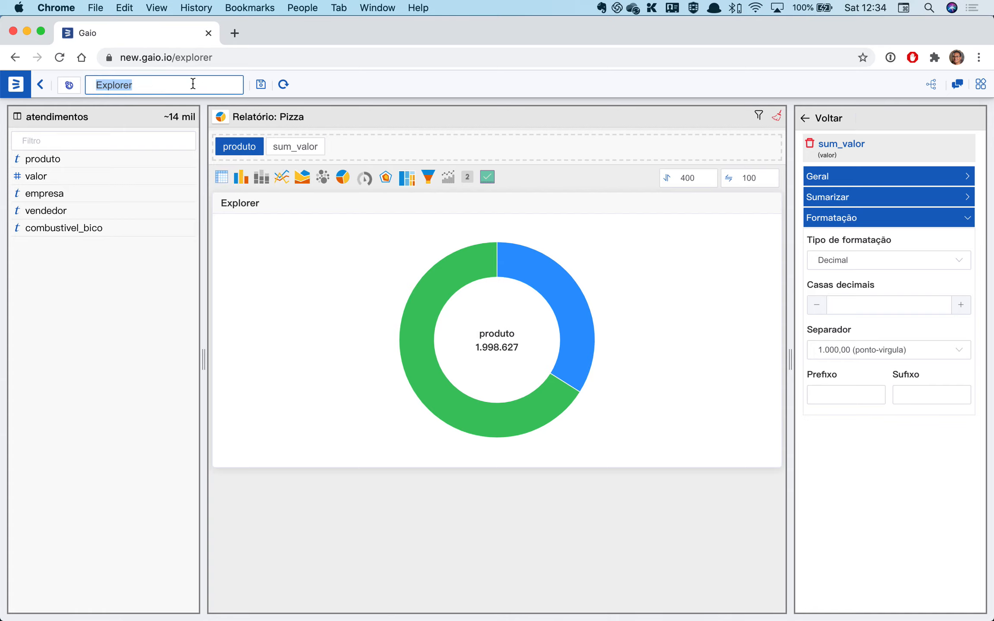
pyautogui.write('Produtos')
pyautogui.click(261, 84)
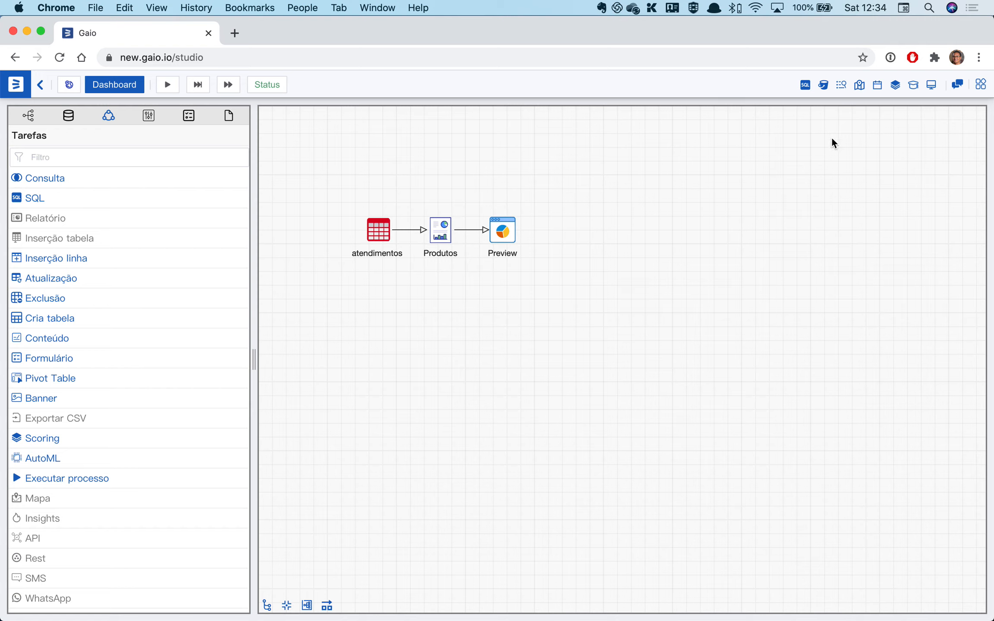
# Step: Preview the dashboard, make the Produtos chart card narrower and slightly taller, and return to the process canvas
pyautogui.click(931, 87)
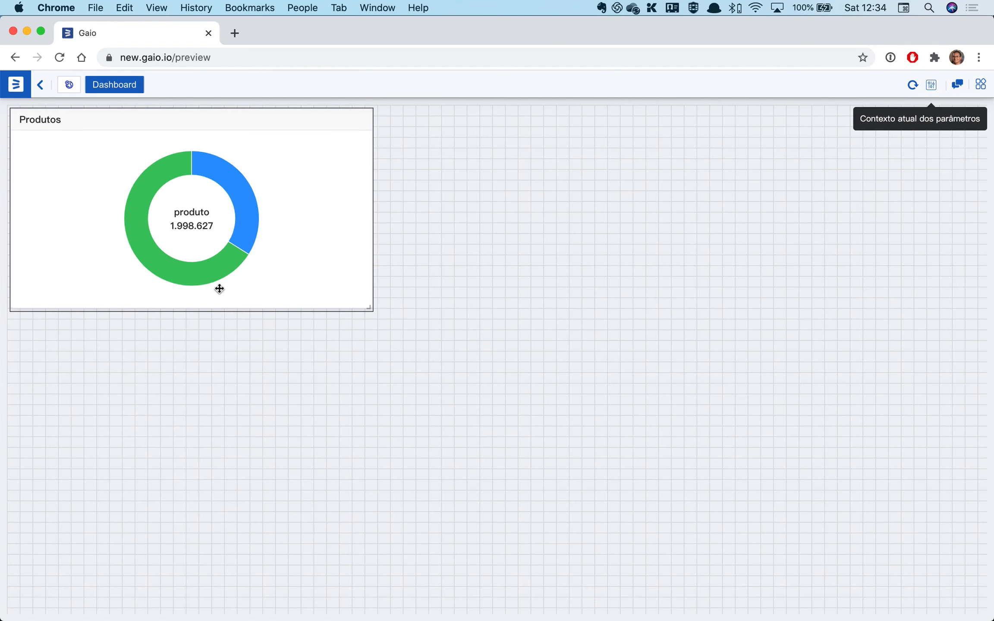
pyautogui.moveTo(366, 308); pyautogui.dragTo(278, 326)
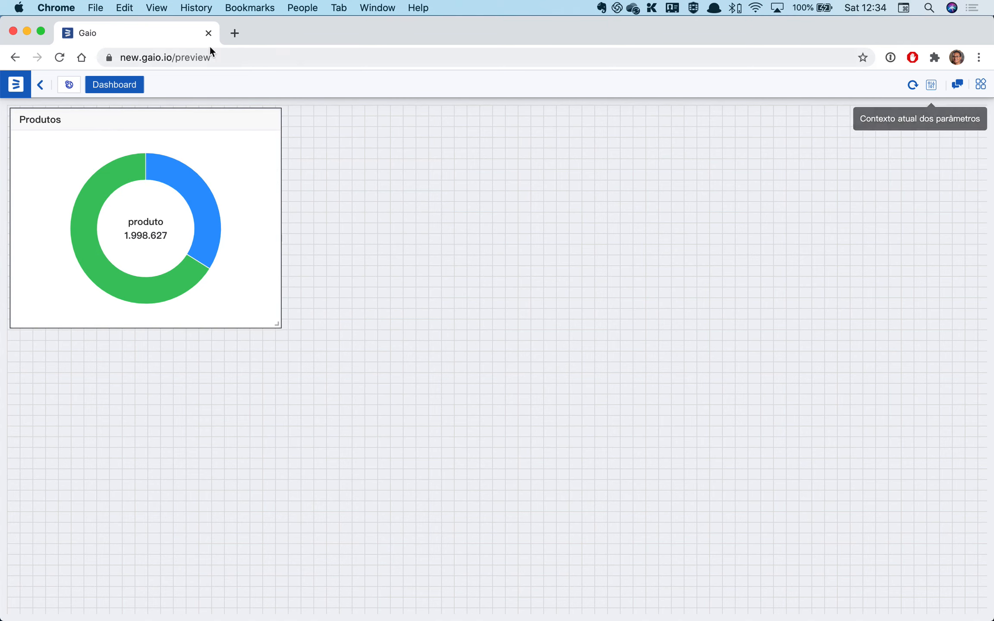
pyautogui.click(41, 89)
pyautogui.click(367, 367)
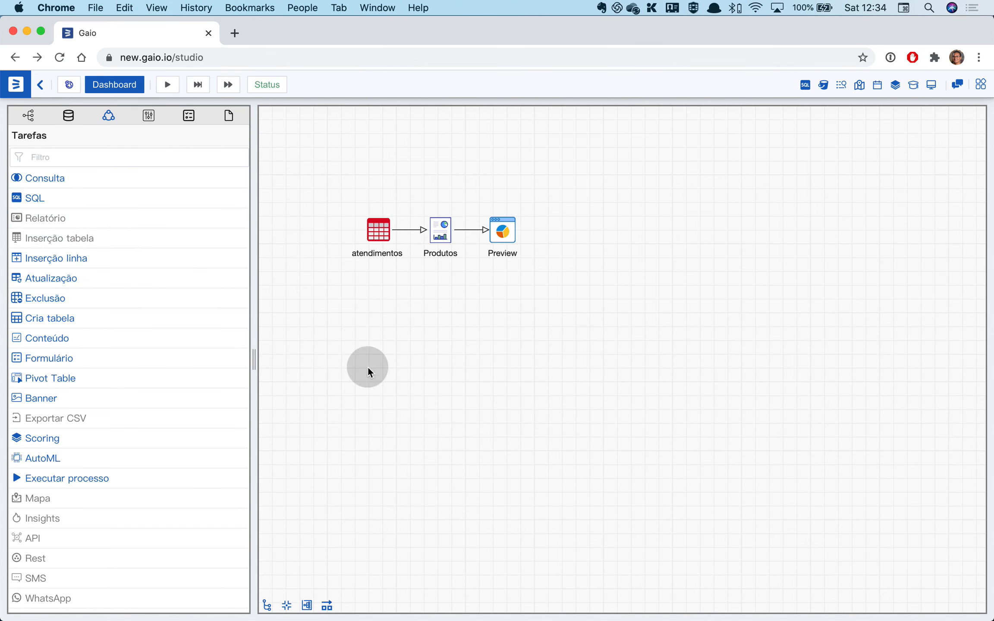
# Step: View the GFT application's published Dashboard from the applications list, then return to the list
pyautogui.click(13, 87)
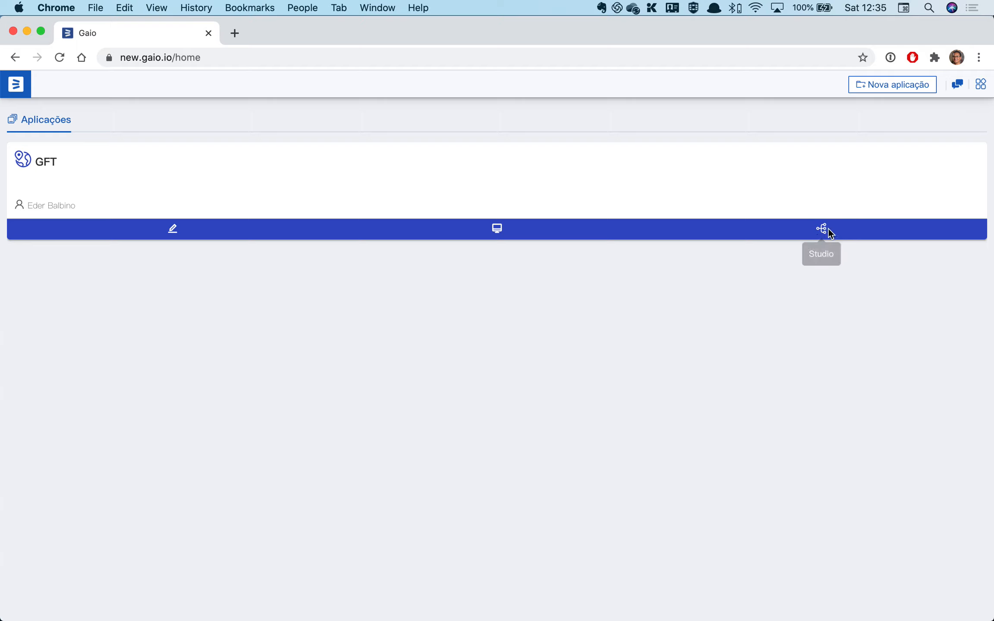
pyautogui.click(507, 181)
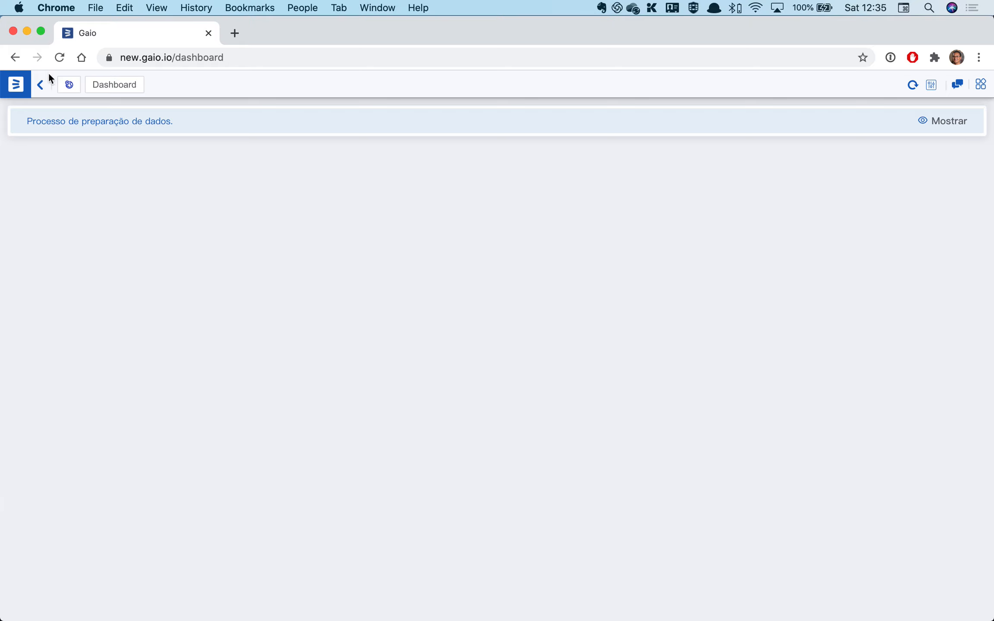
pyautogui.click(115, 87)
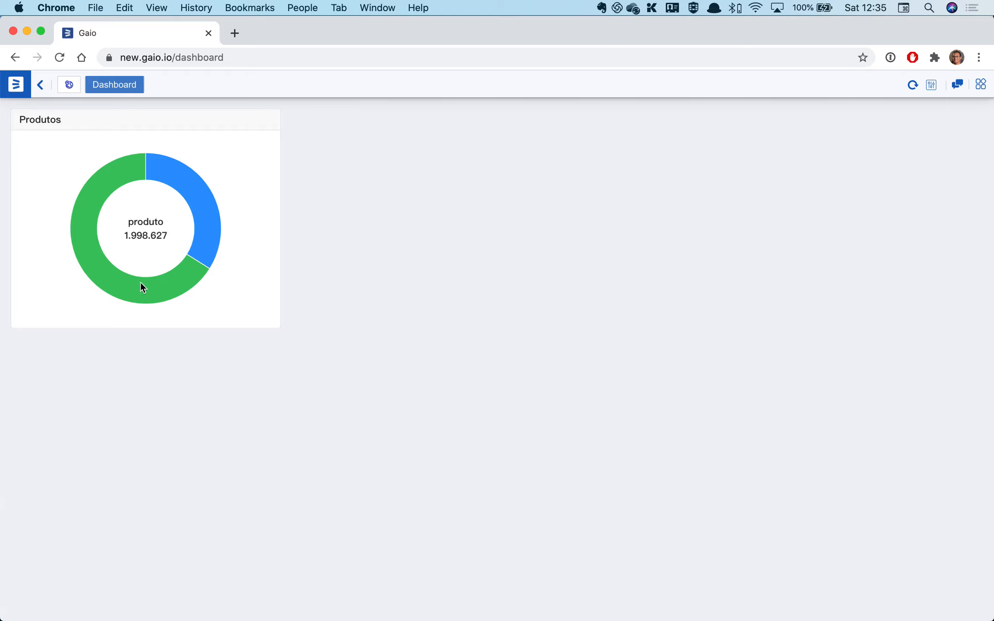
pyautogui.click(27, 87)
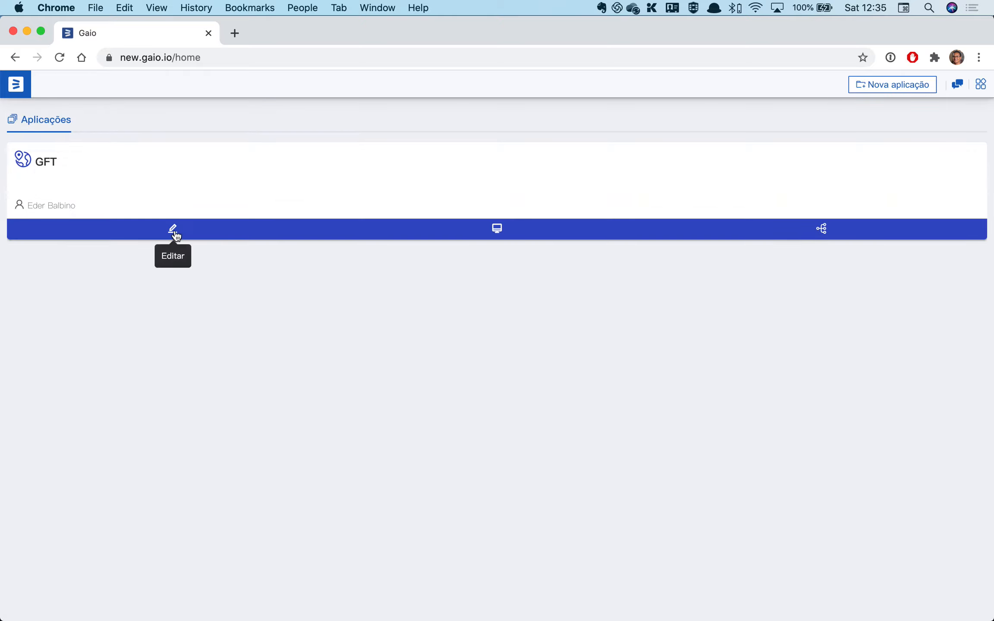
# Step: Set the Dashboard process as the GFT application's initial process and save the application settings
pyautogui.click(172, 229)
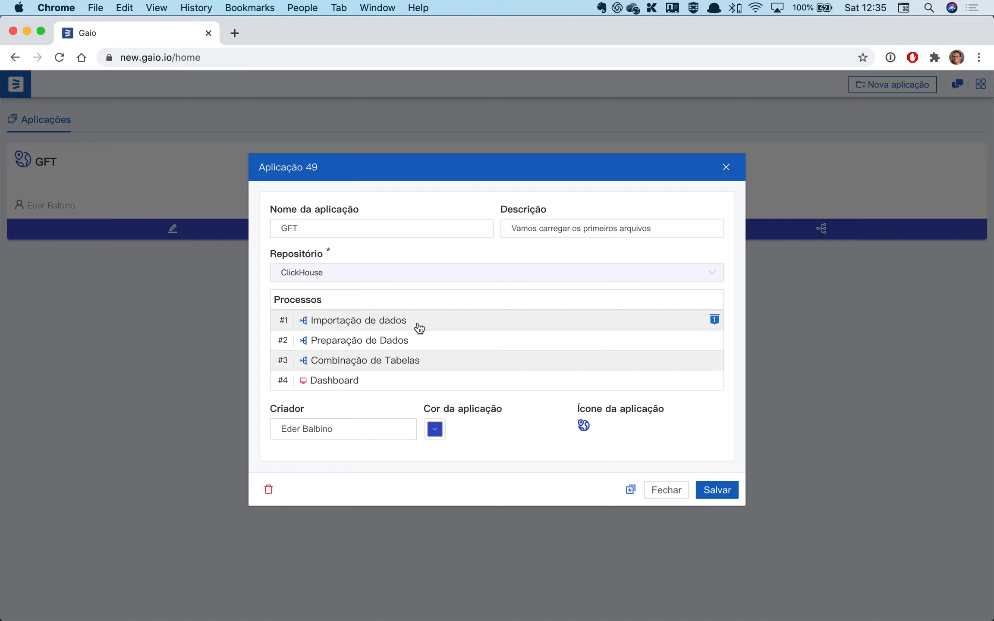
pyautogui.click(715, 381)
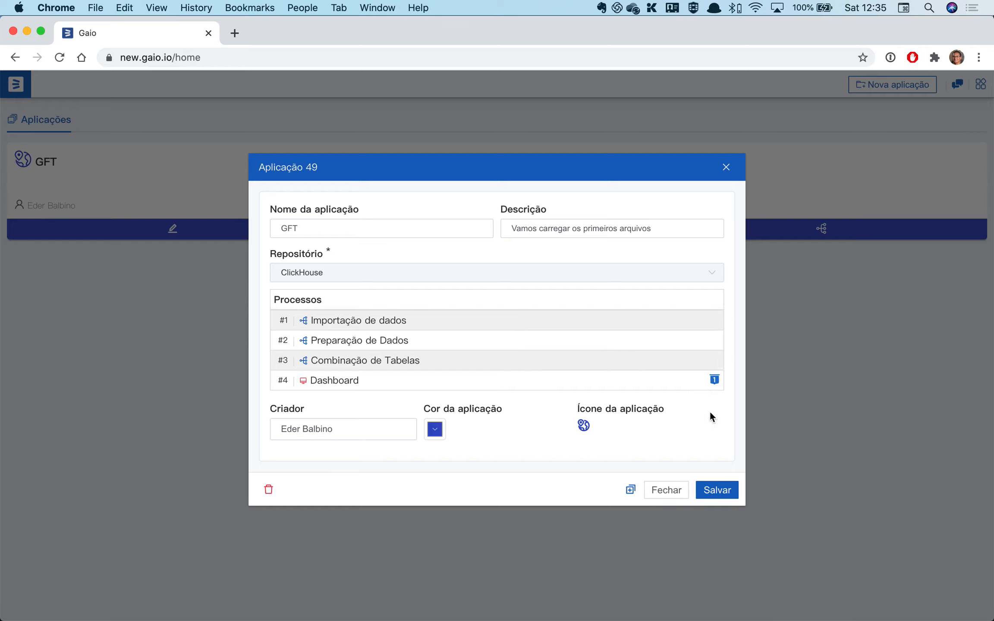
pyautogui.click(725, 494)
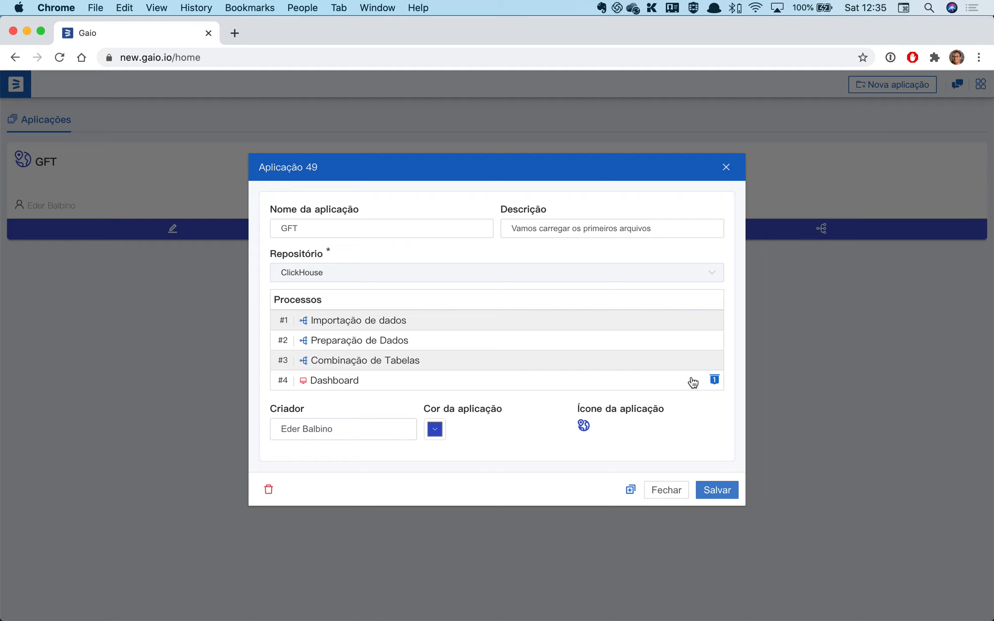
pyautogui.click(716, 488)
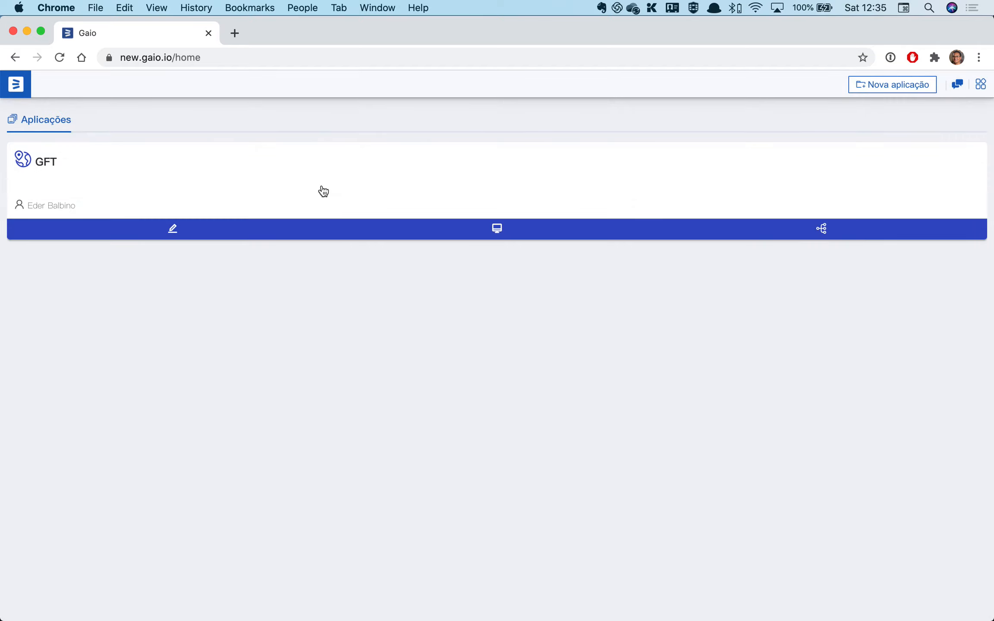
# Step: View the GFT application's opening dashboard from the applications list twice, returning to the list each time
pyautogui.click(322, 188)
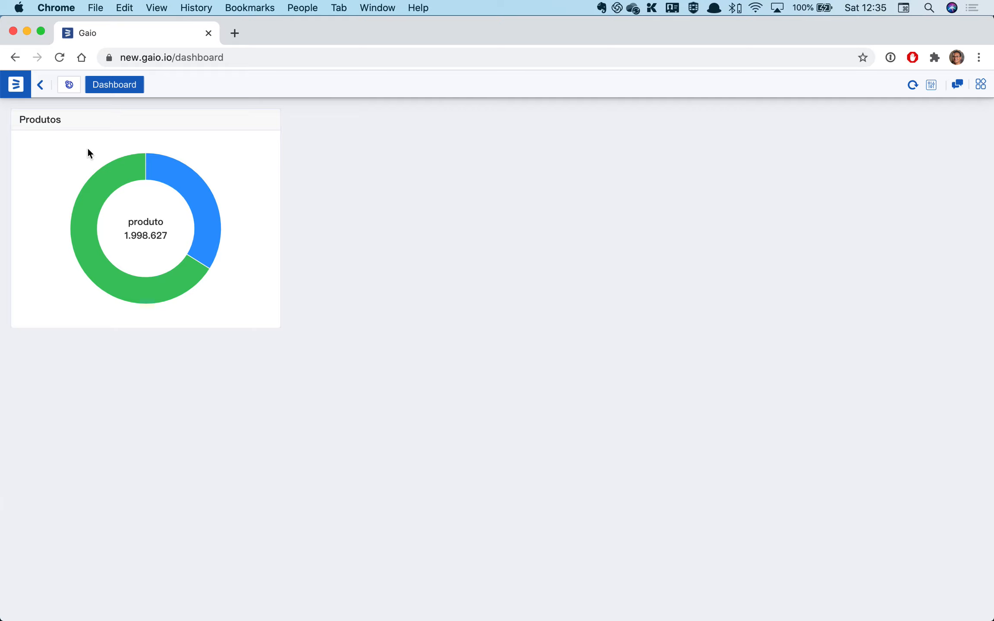
pyautogui.moveTo(196, 203)
pyautogui.click(16, 84)
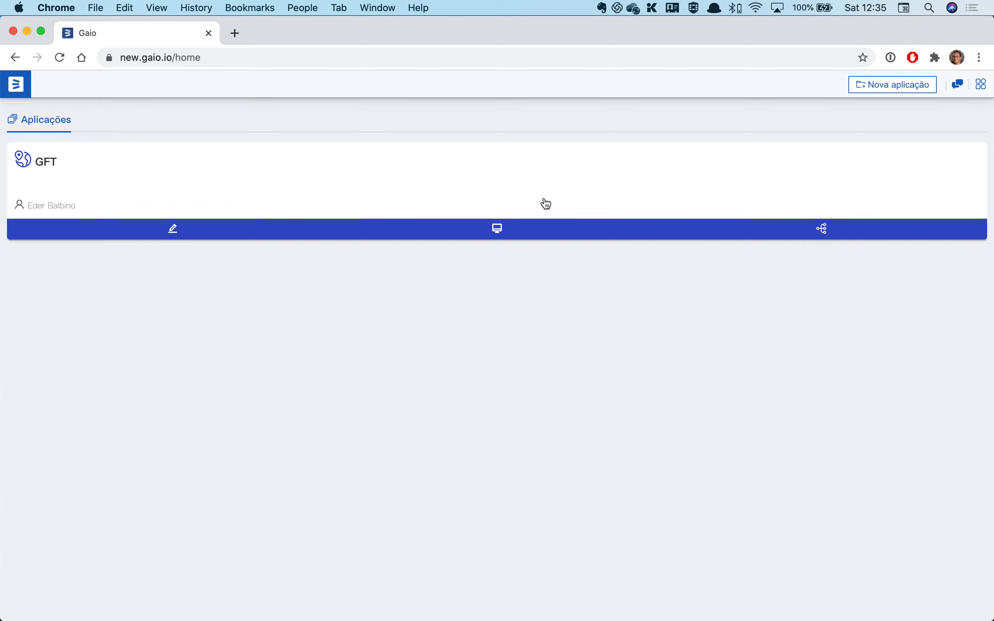
pyautogui.click(543, 185)
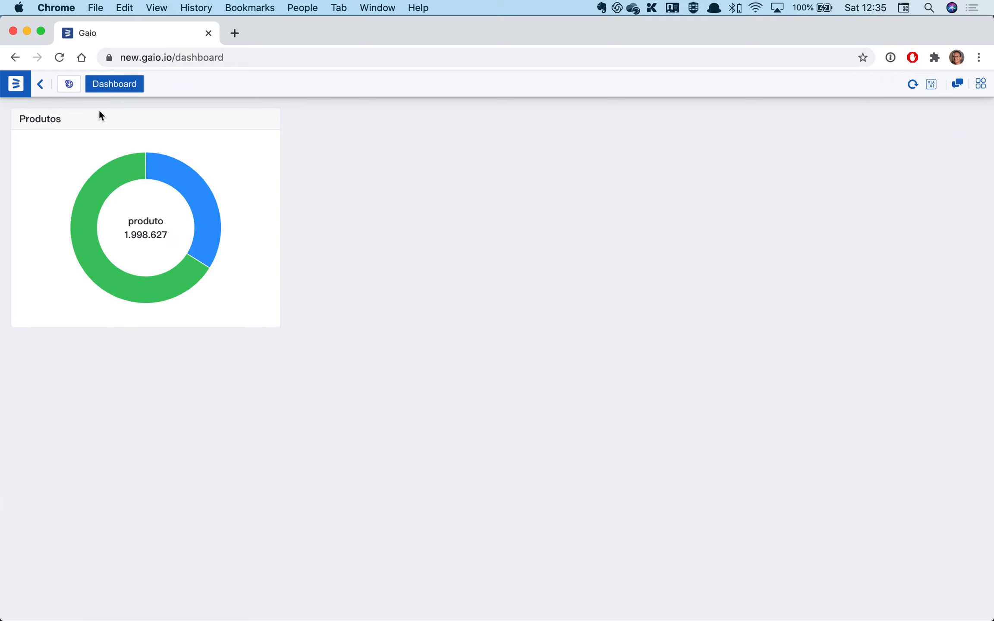
pyautogui.click(24, 86)
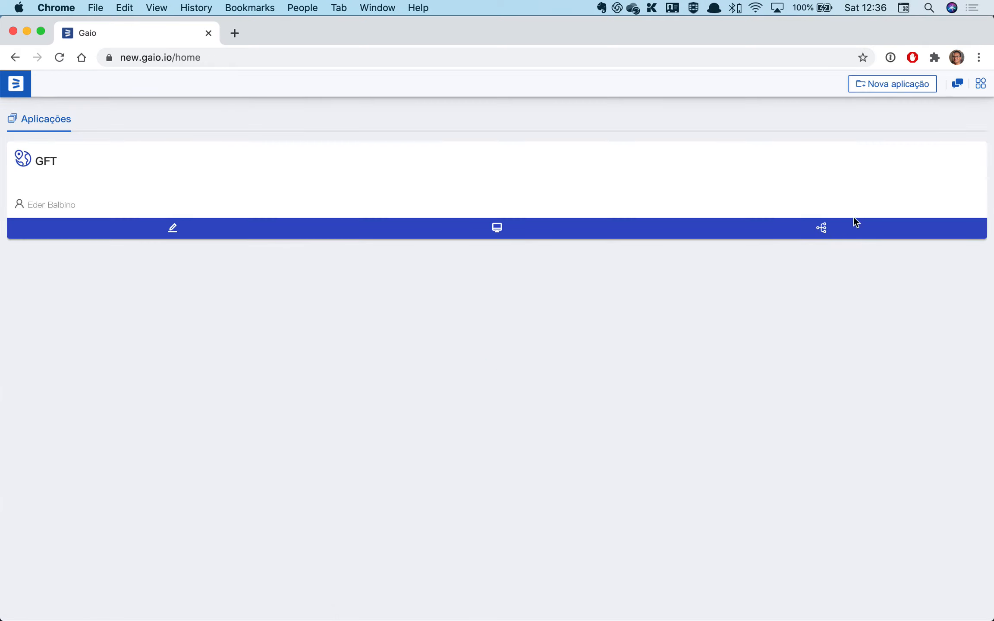
# Step: Open the GFT application's process studio and show the Dashboard process
pyautogui.click(825, 229)
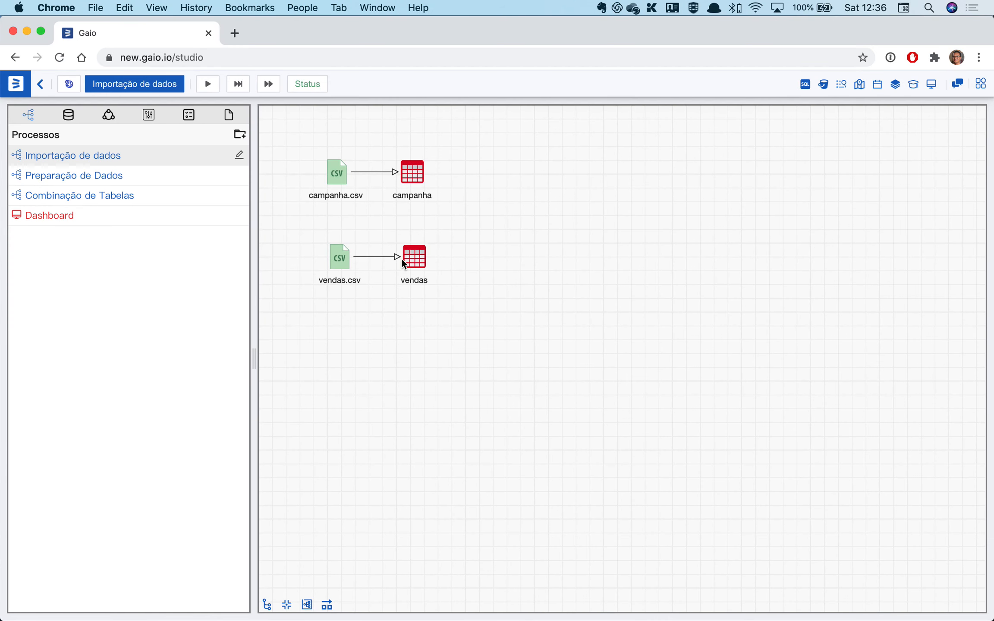
pyautogui.click(127, 220)
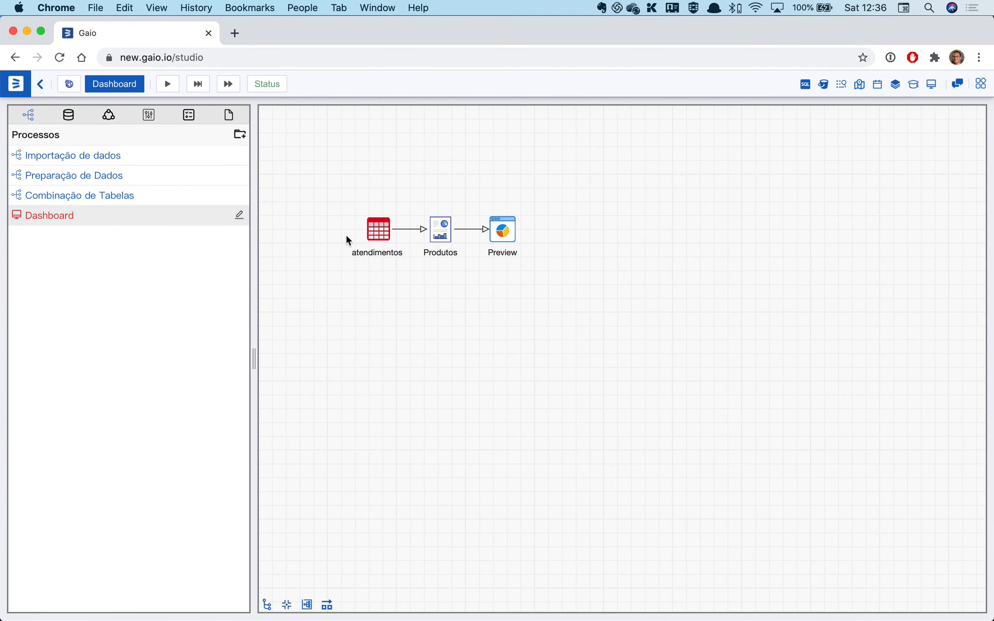
pyautogui.click(387, 236)
pyautogui.click(495, 235)
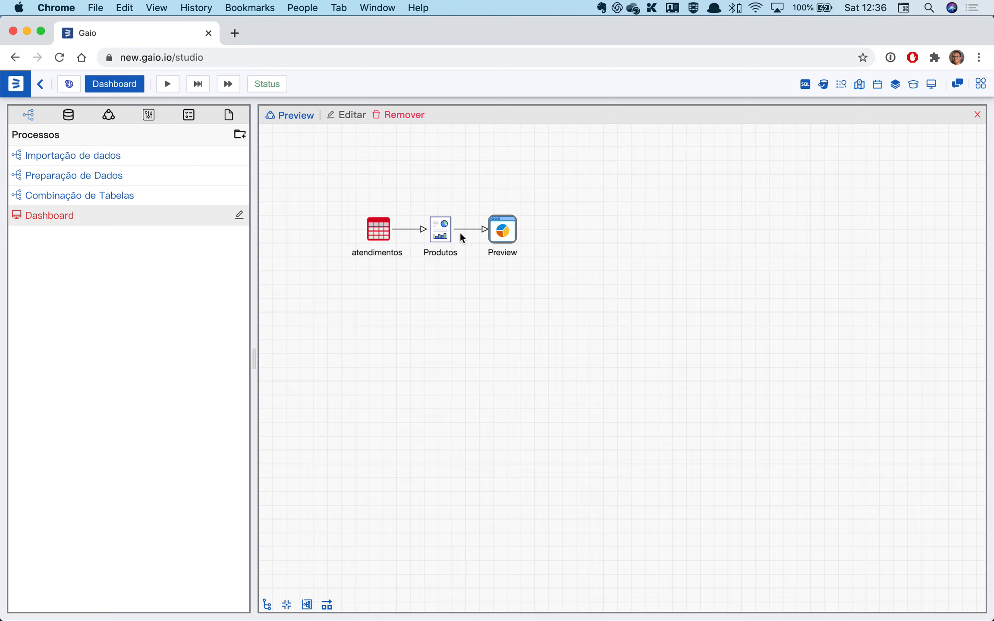
# Step: Create a new report from the atendimentos table with the empresa field and the sum of valor
pyautogui.click(375, 235)
pyautogui.rightClick(374, 232)
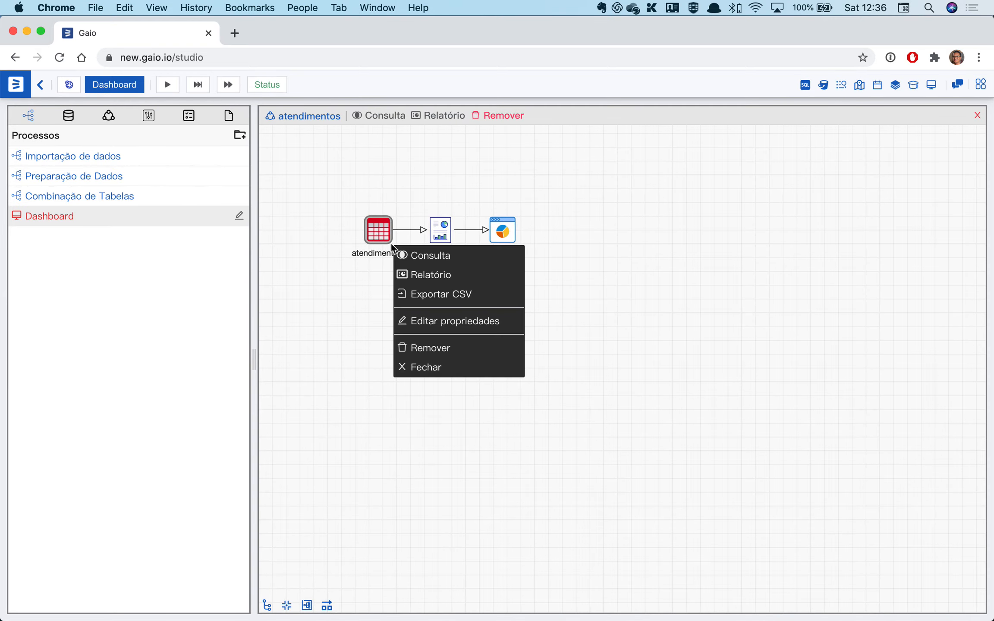
pyautogui.click(434, 277)
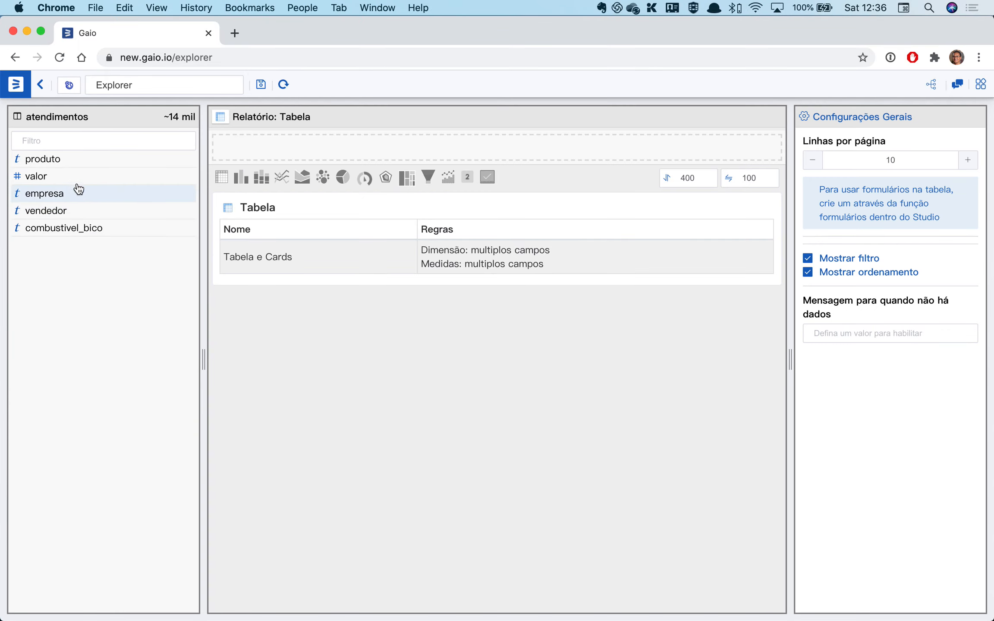
pyautogui.moveTo(253, 180); pyautogui.dragTo(302, 149)
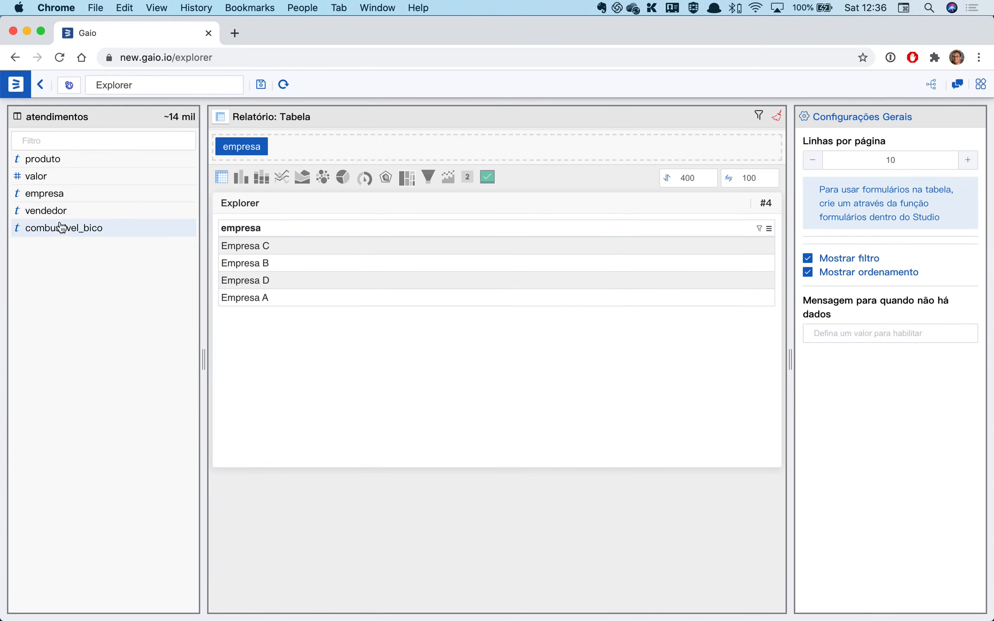
pyautogui.moveTo(54, 177); pyautogui.dragTo(440, 142)
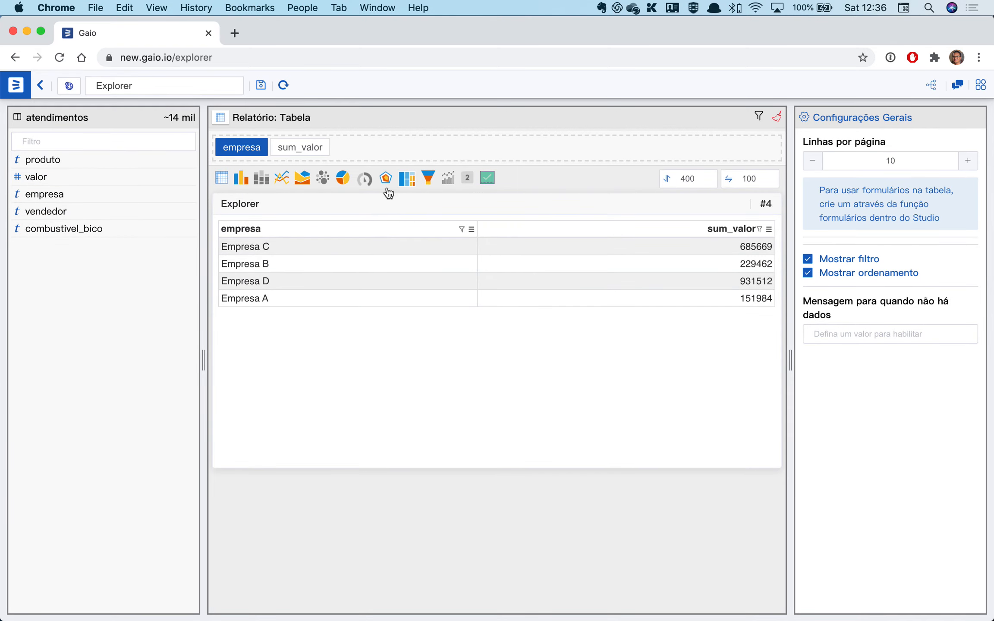
# Step: Preview the empresa and sum_valor report as area, column and radar charts
pyautogui.click(303, 179)
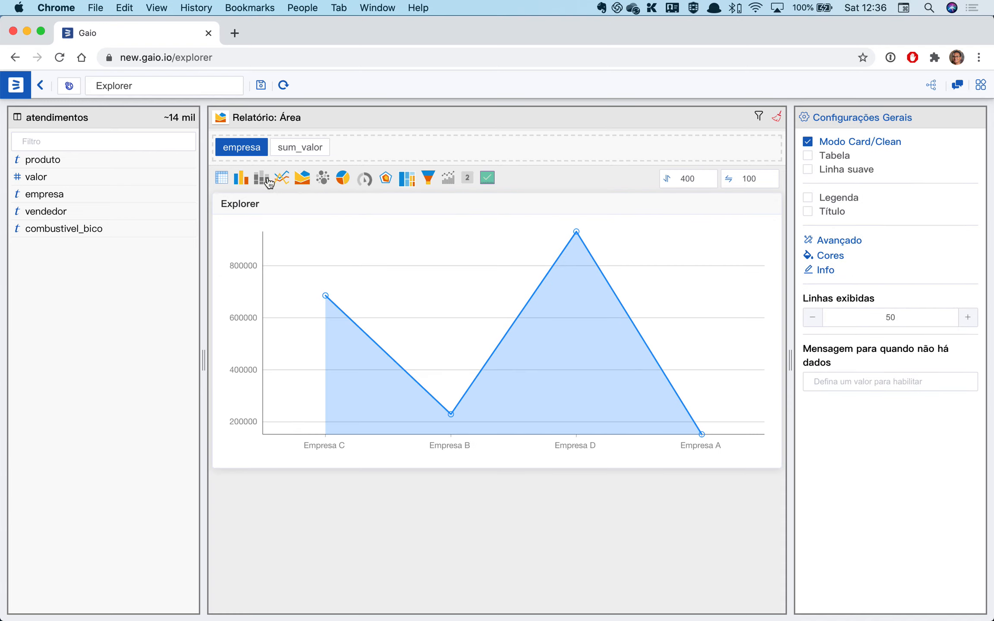
pyautogui.click(238, 181)
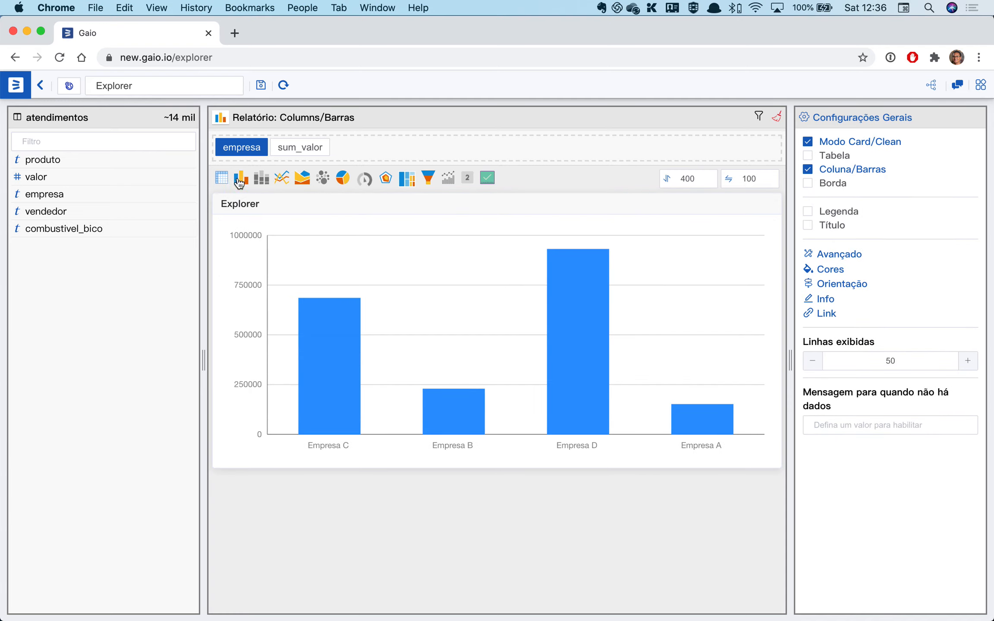
pyautogui.click(387, 181)
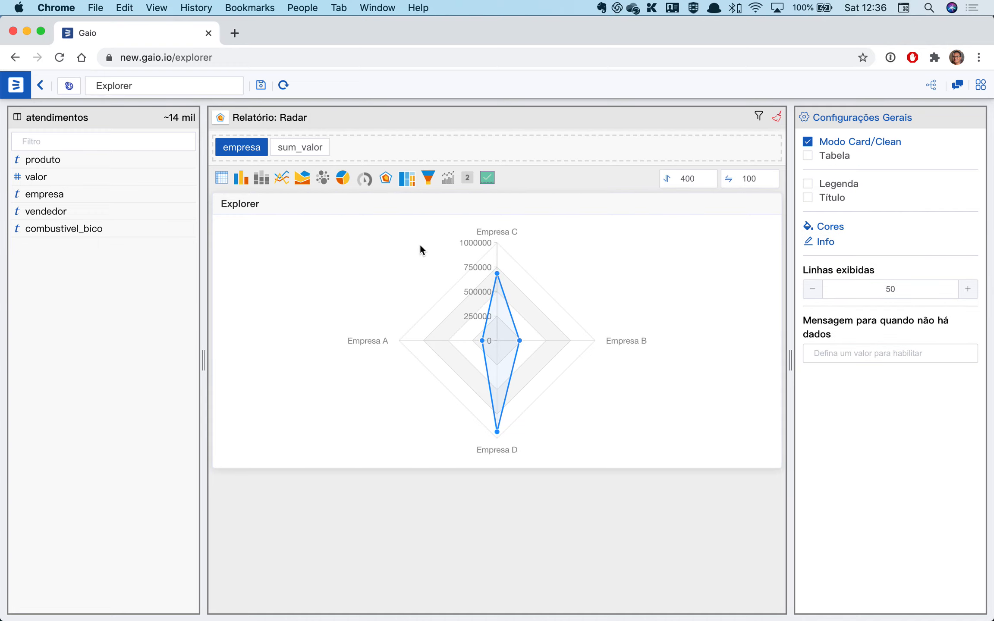
# Step: Display the report as a treemap with titles enabled and try the Pirâmide chart type
pyautogui.click(406, 180)
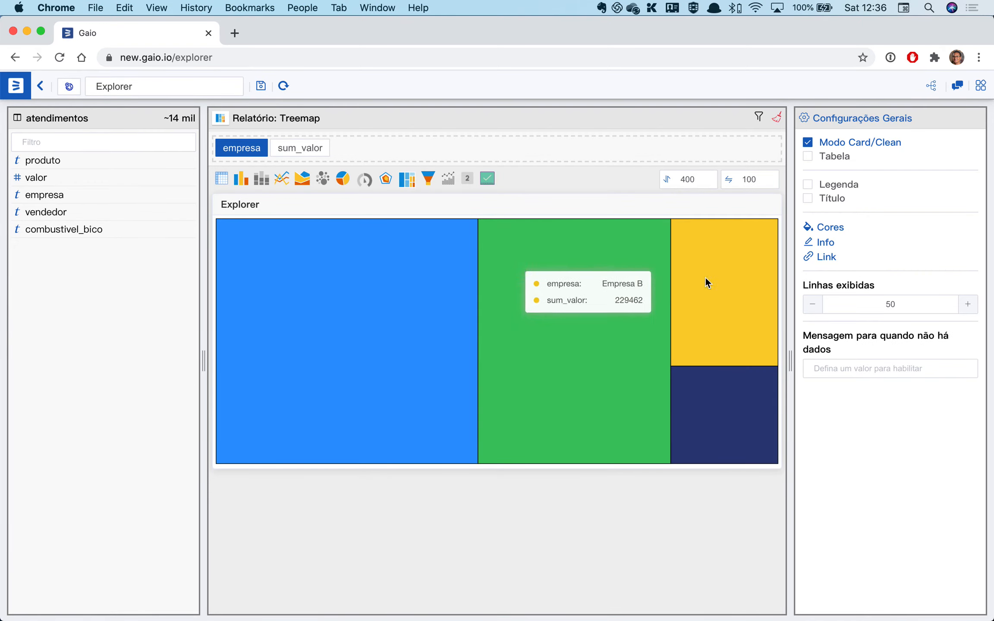
pyautogui.click(807, 199)
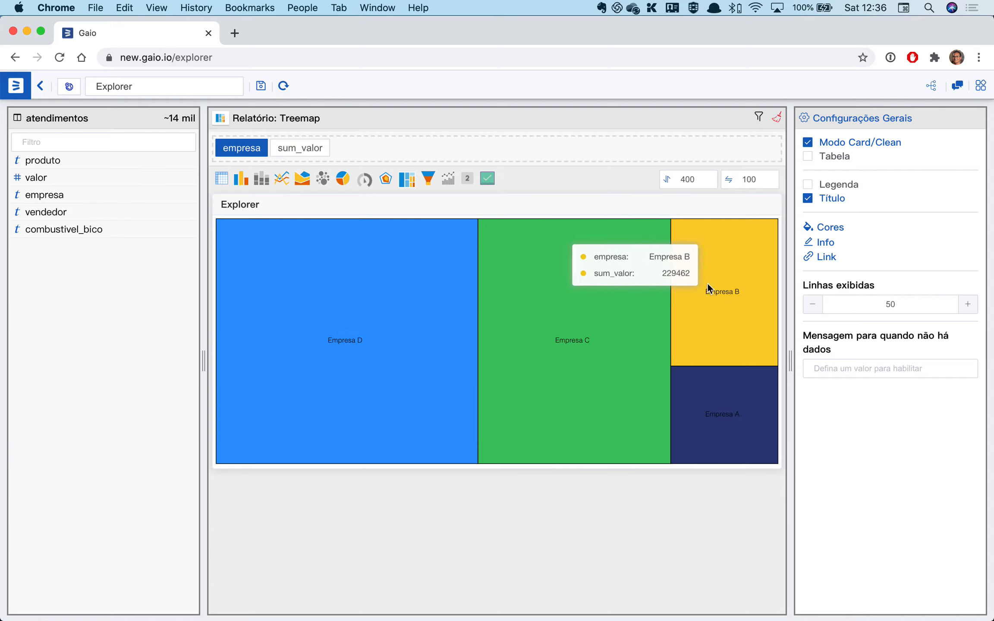
pyautogui.click(427, 181)
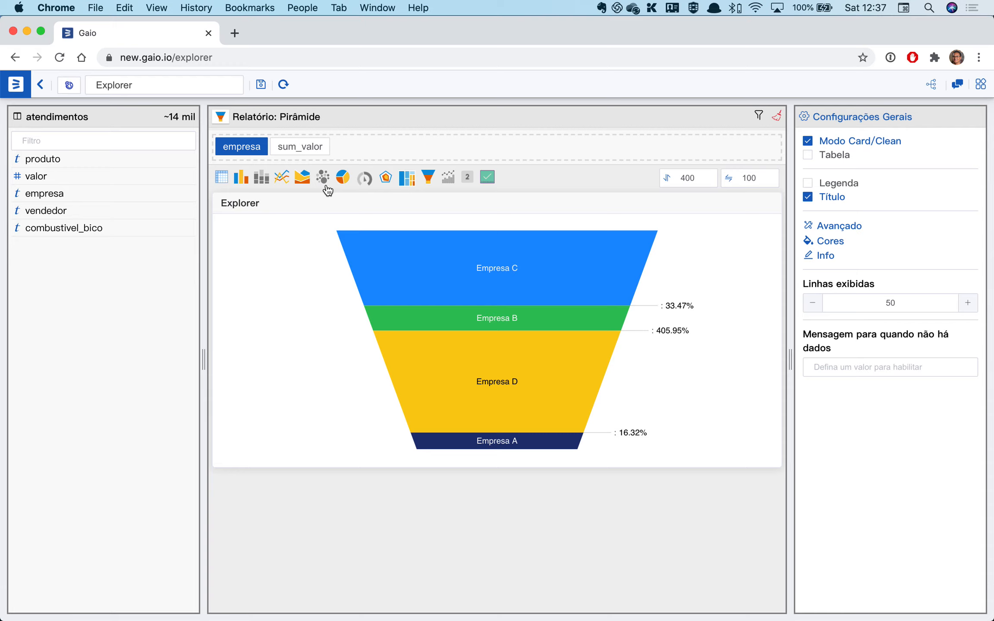
# Step: Choose the Scatter/Bolhas chart type and examine the dimension and measure rules for the simple scatter and bubble charts
pyautogui.click(324, 181)
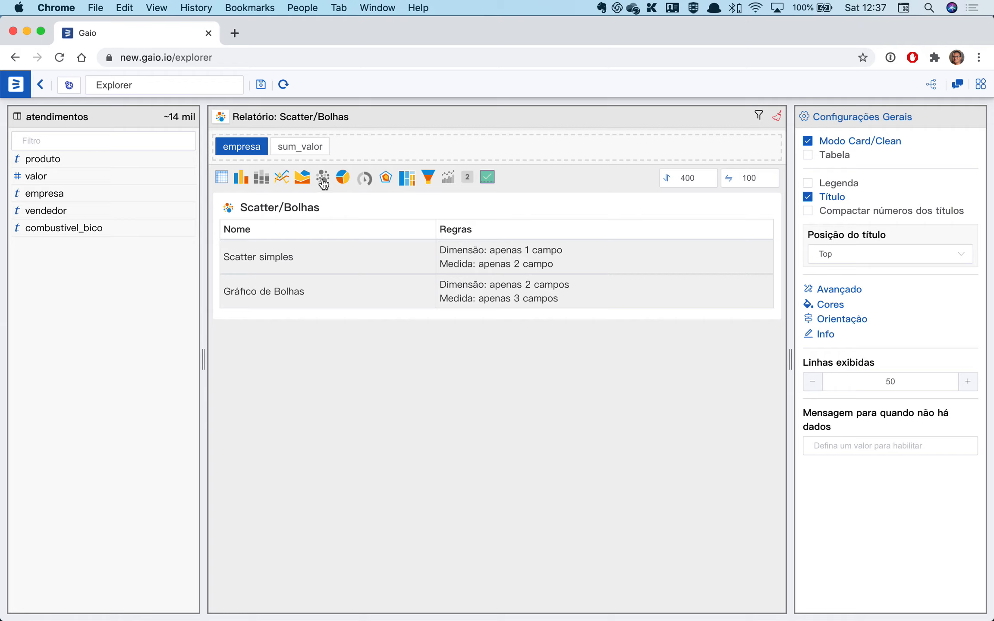
pyautogui.moveTo(245, 292); pyautogui.dragTo(365, 295)
pyautogui.moveTo(505, 286); pyautogui.dragTo(611, 284)
pyautogui.click(526, 285)
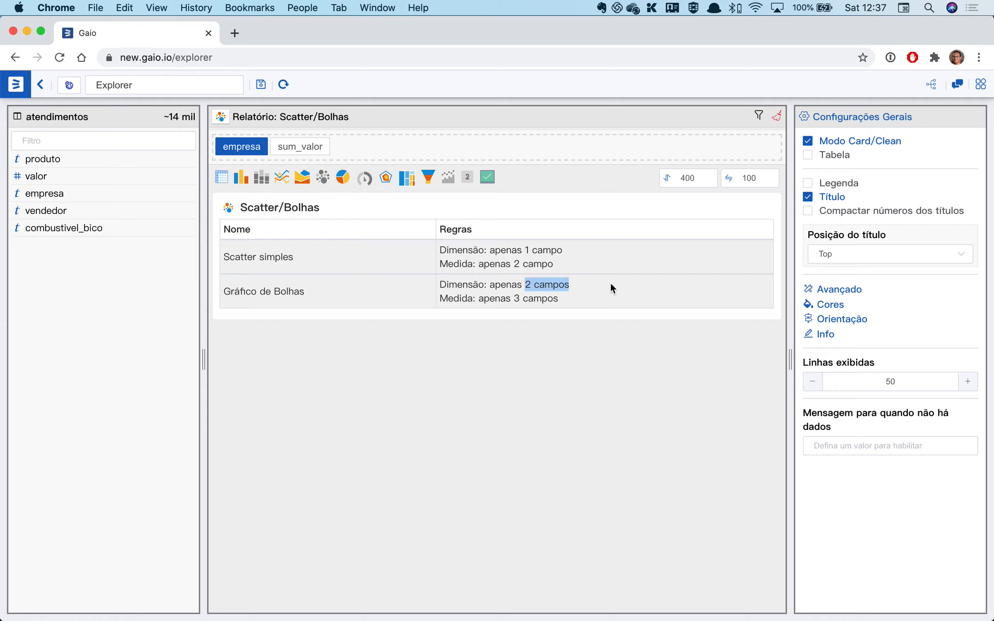
pyautogui.moveTo(440, 285); pyautogui.dragTo(558, 297)
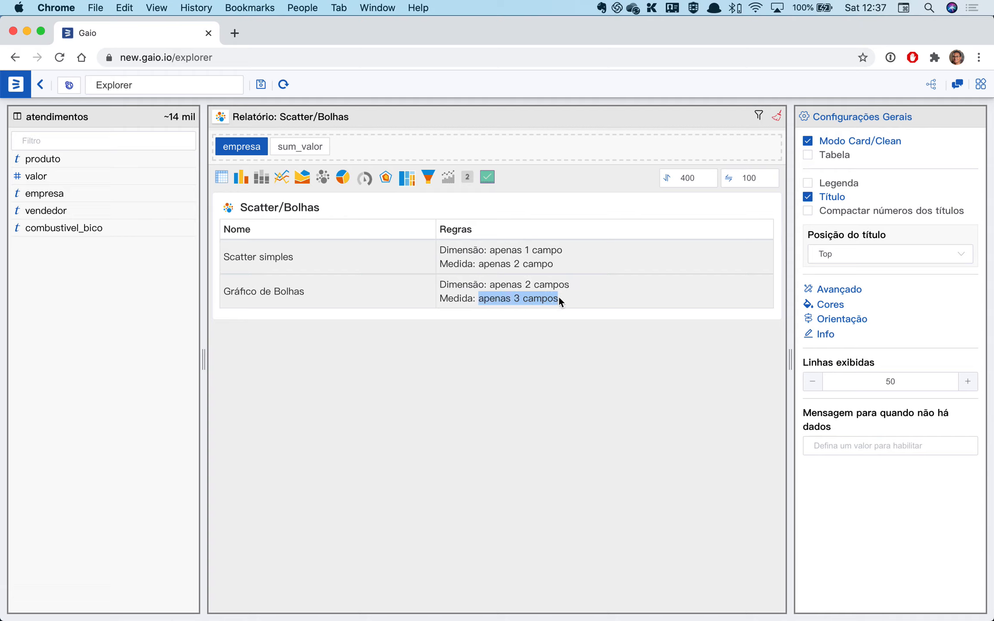
pyautogui.click(516, 298)
pyautogui.doubleClick(464, 296)
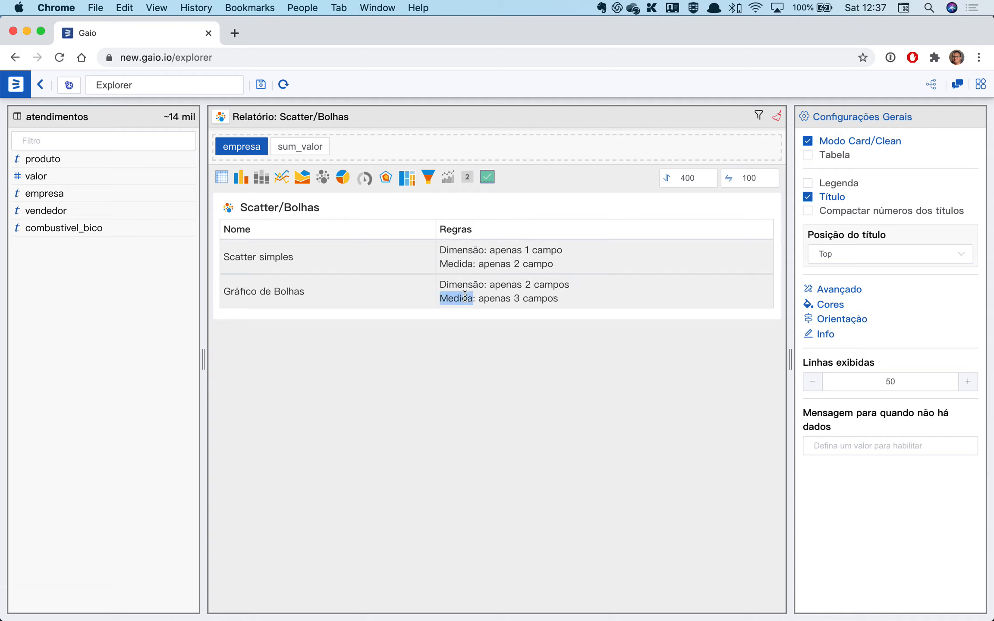
pyautogui.moveTo(308, 261); pyautogui.dragTo(227, 260)
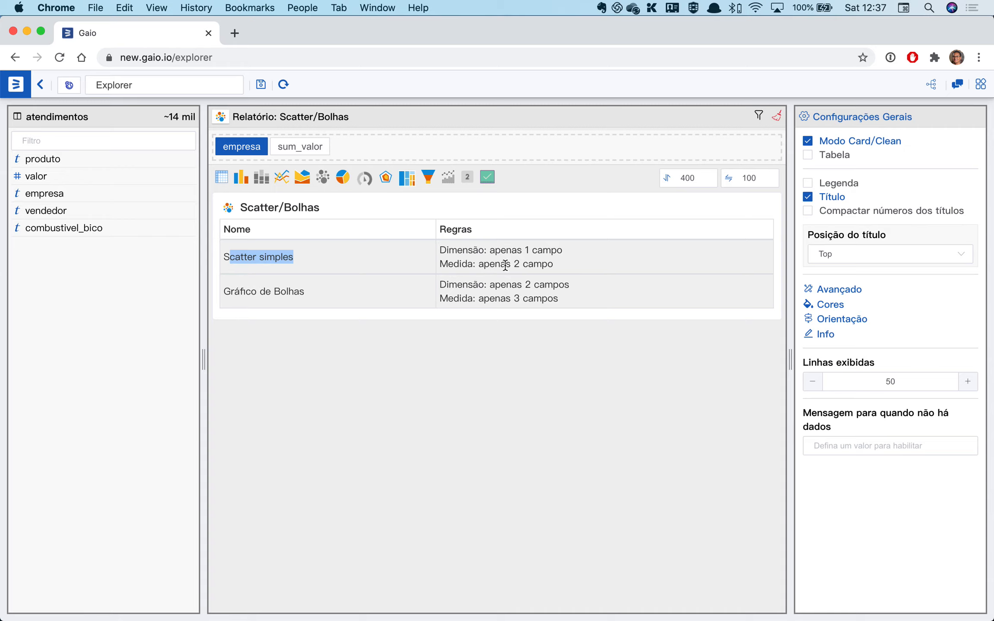
pyautogui.moveTo(481, 264); pyautogui.dragTo(559, 266)
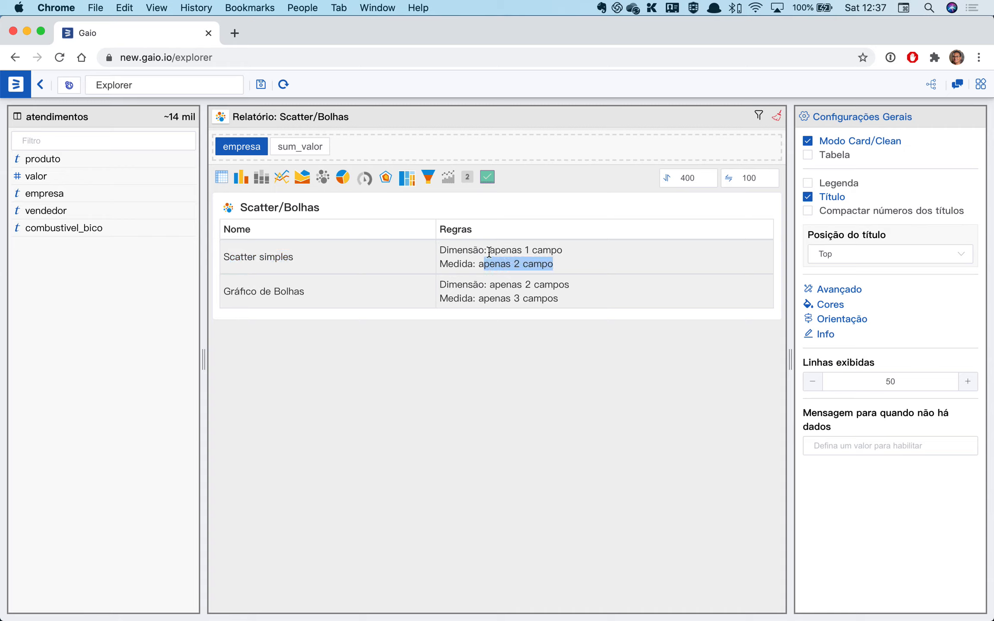
pyautogui.moveTo(489, 251); pyautogui.dragTo(595, 256)
pyautogui.doubleClick(453, 253)
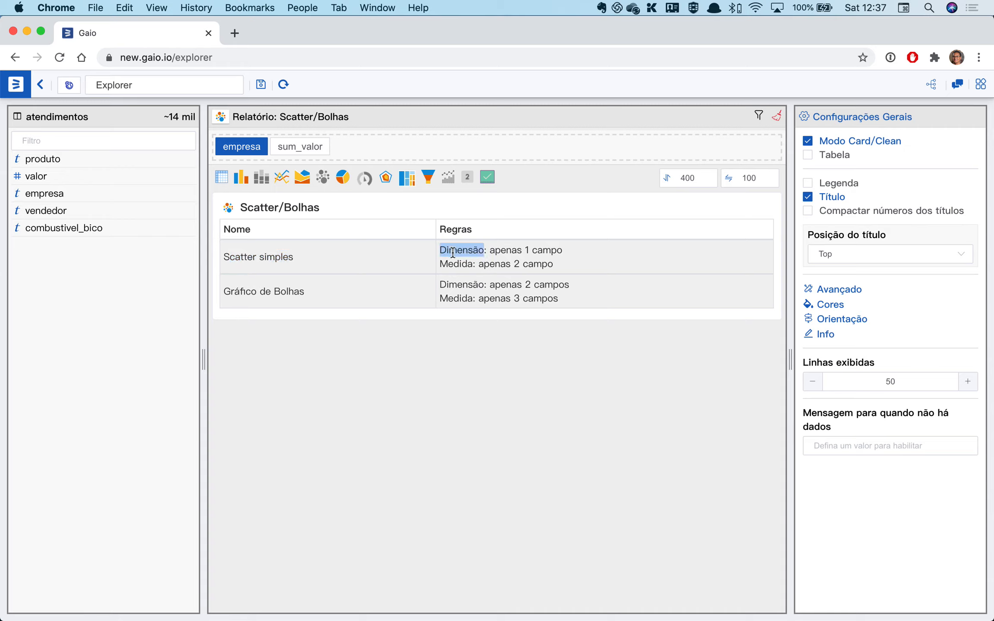
pyautogui.doubleClick(455, 263)
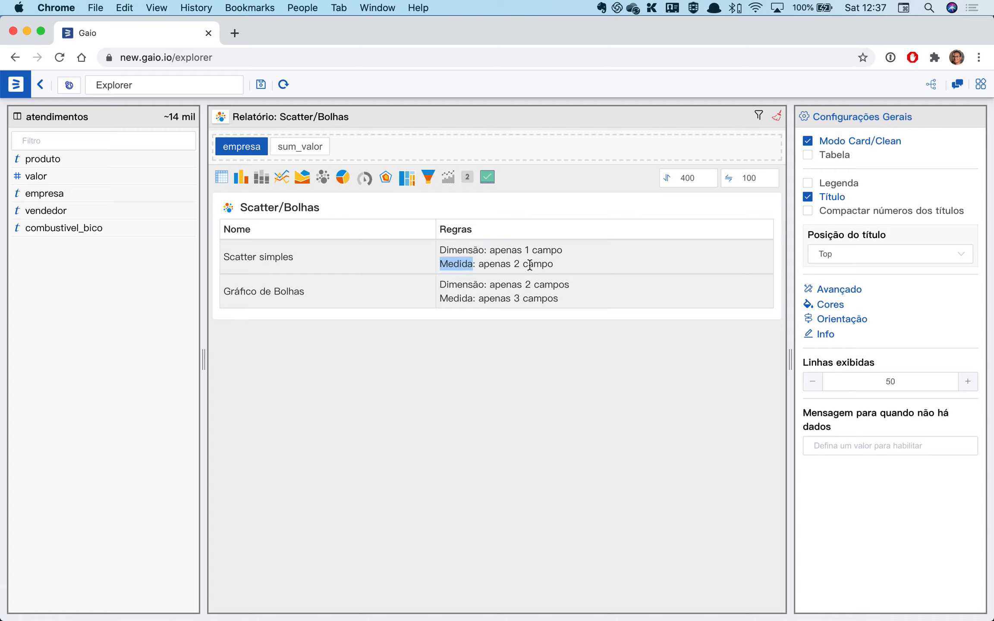
pyautogui.moveTo(514, 264); pyautogui.dragTo(559, 267)
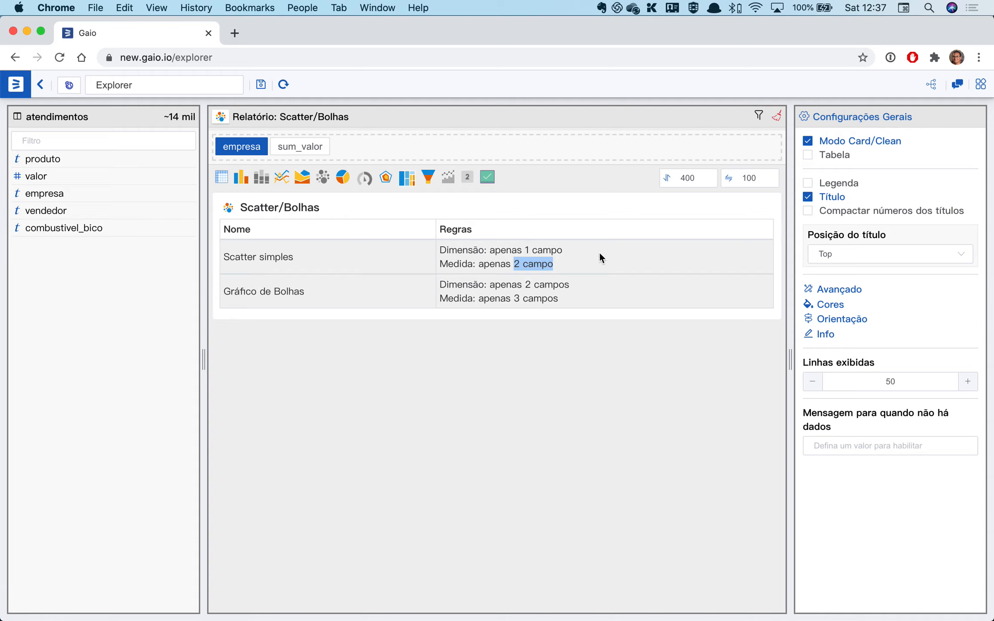
# Step: Review the summarization options of the sum_valor and empresa fields and the general name settings of empresa
pyautogui.click(308, 151)
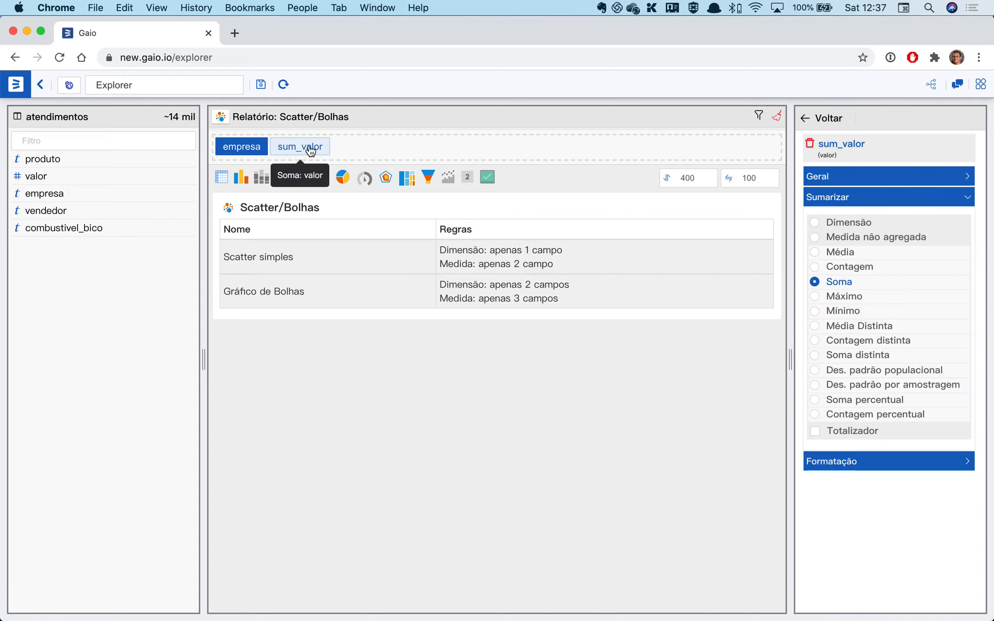
pyautogui.click(233, 146)
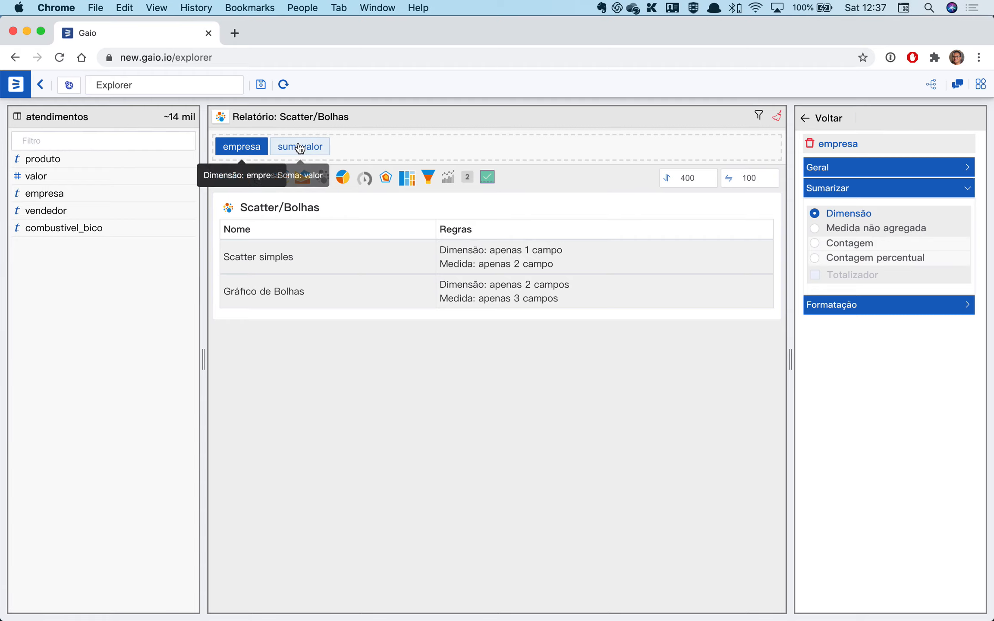
pyautogui.click(920, 189)
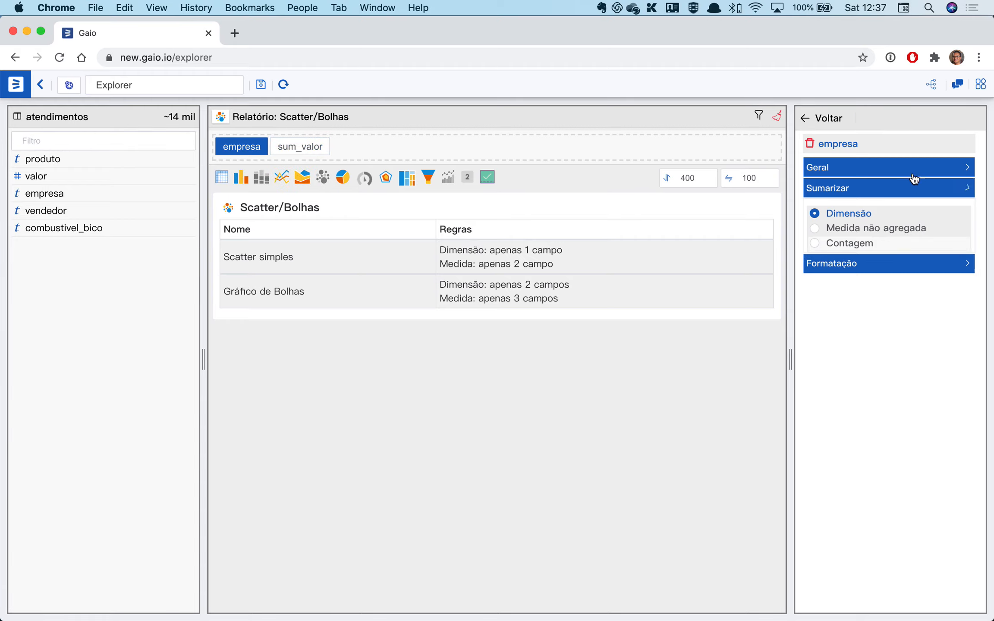
pyautogui.click(902, 169)
pyautogui.click(824, 206)
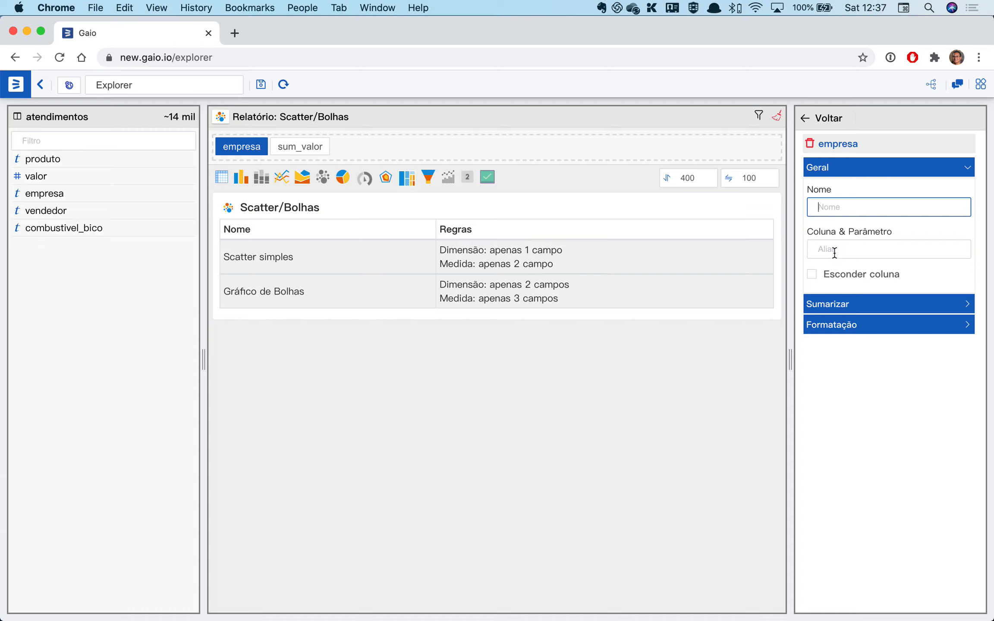
# Step: Display the report as a table and try hiding the empresa column
pyautogui.click(227, 178)
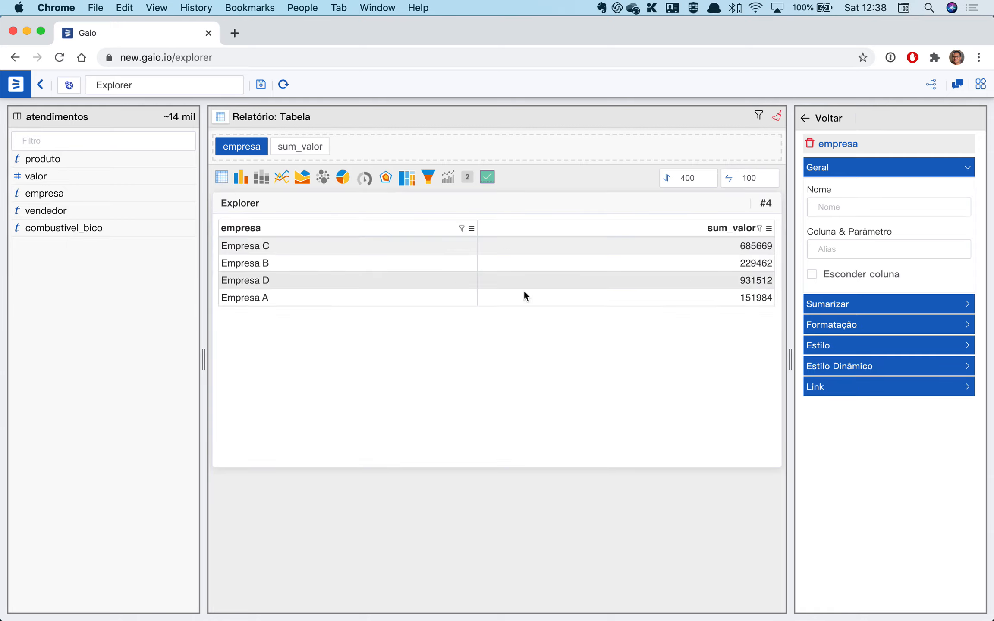
pyautogui.click(813, 275)
pyautogui.click(812, 275)
pyautogui.click(812, 275)
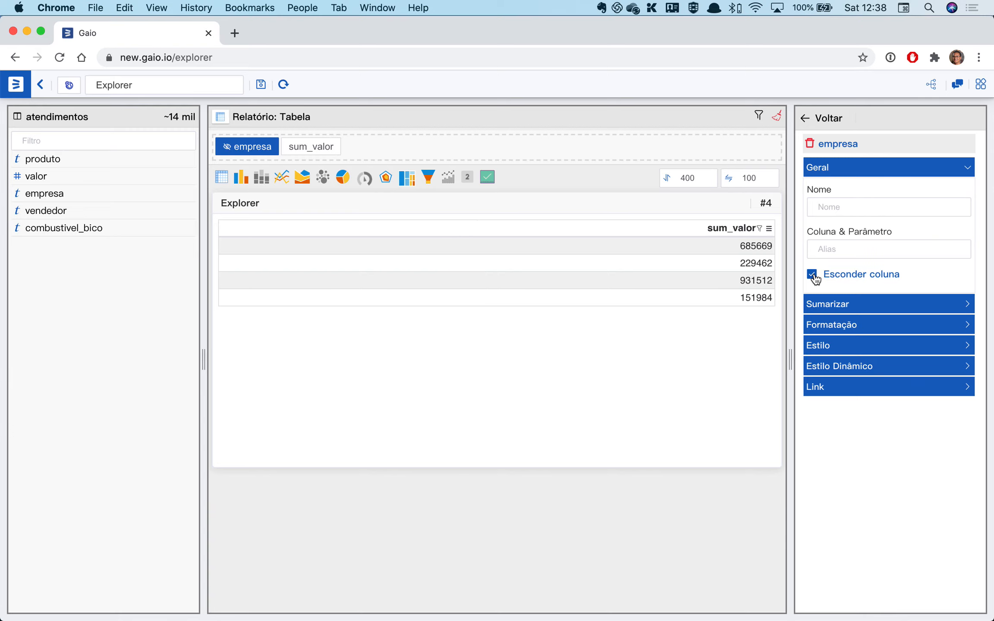
pyautogui.click(813, 275)
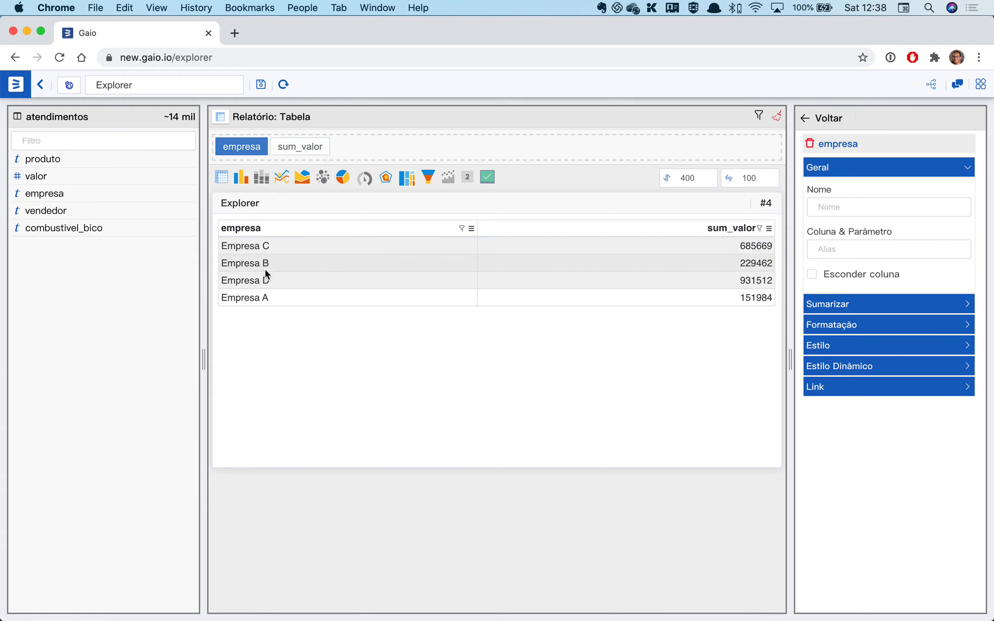
# Step: Preview the report as a pie chart and set its chart type to Treemap
pyautogui.click(342, 177)
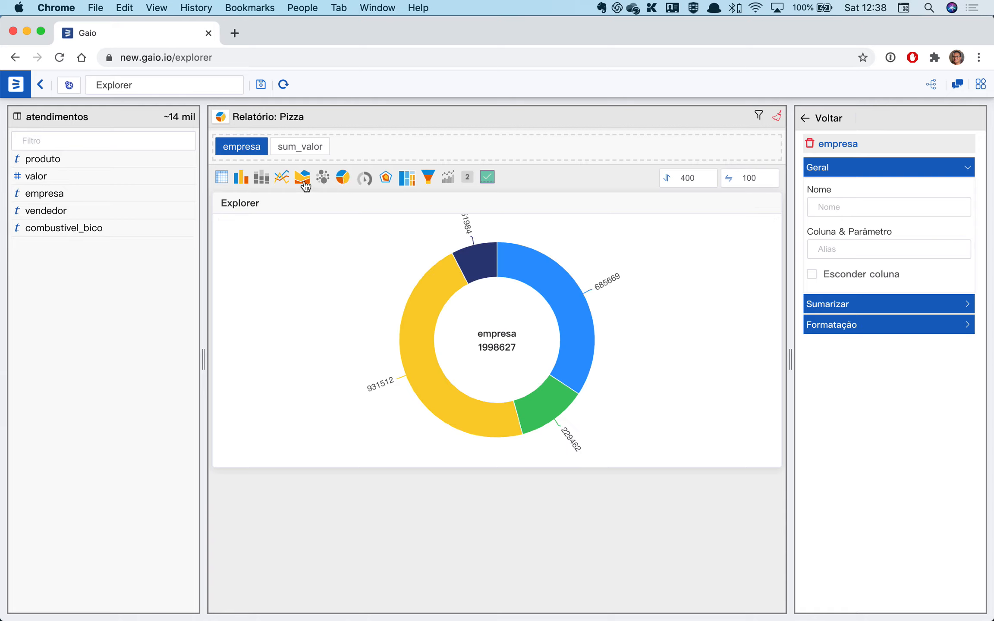
pyautogui.click(406, 179)
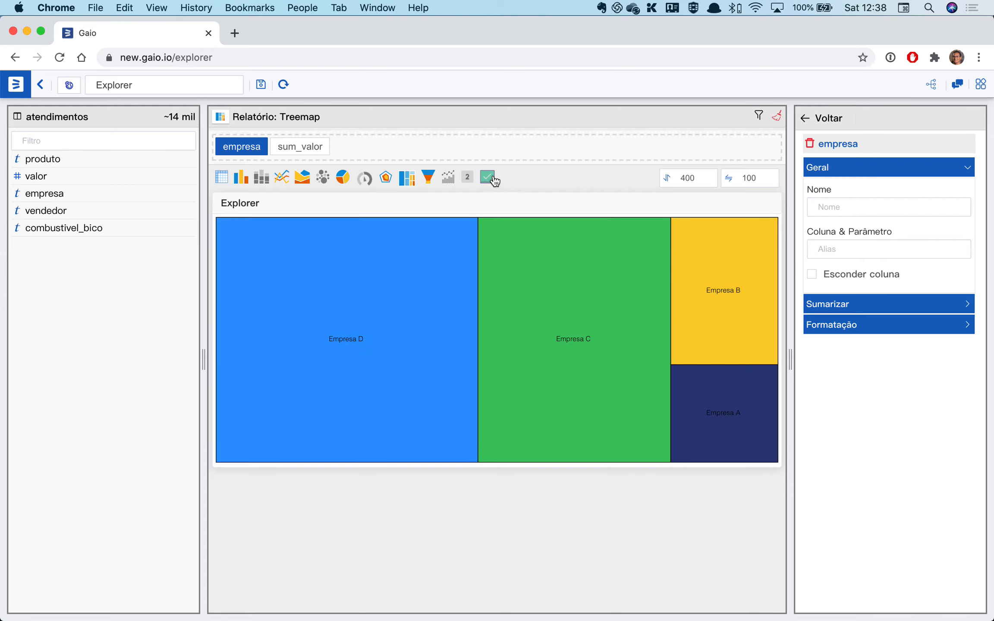
# Step: Try the Modo Card/Clean, Tabela and Legenda options in the treemap report's general settings
pyautogui.click(806, 119)
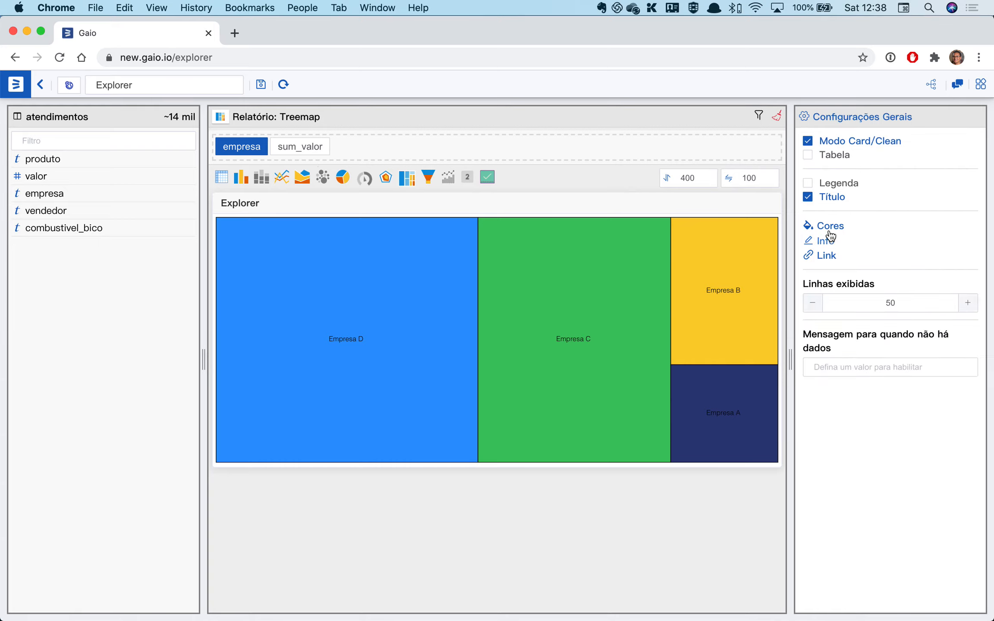
pyautogui.click(808, 141)
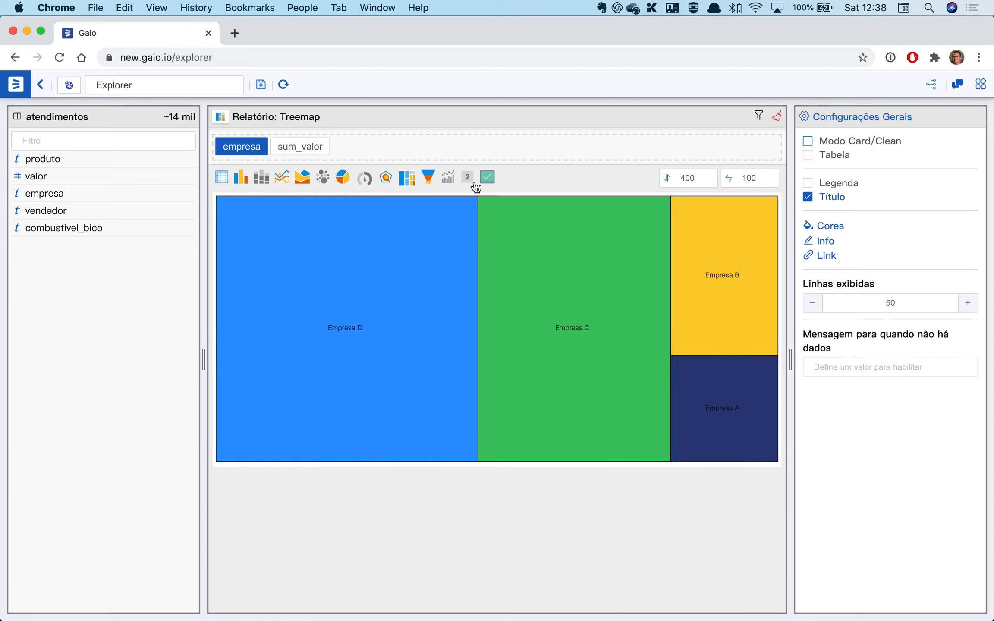
pyautogui.click(807, 141)
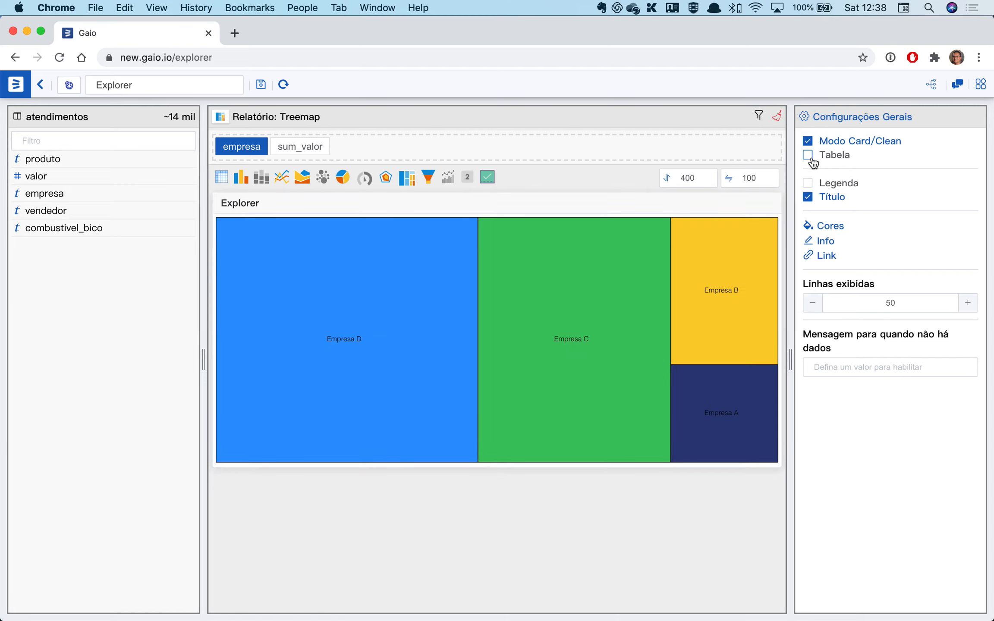
pyautogui.click(811, 159)
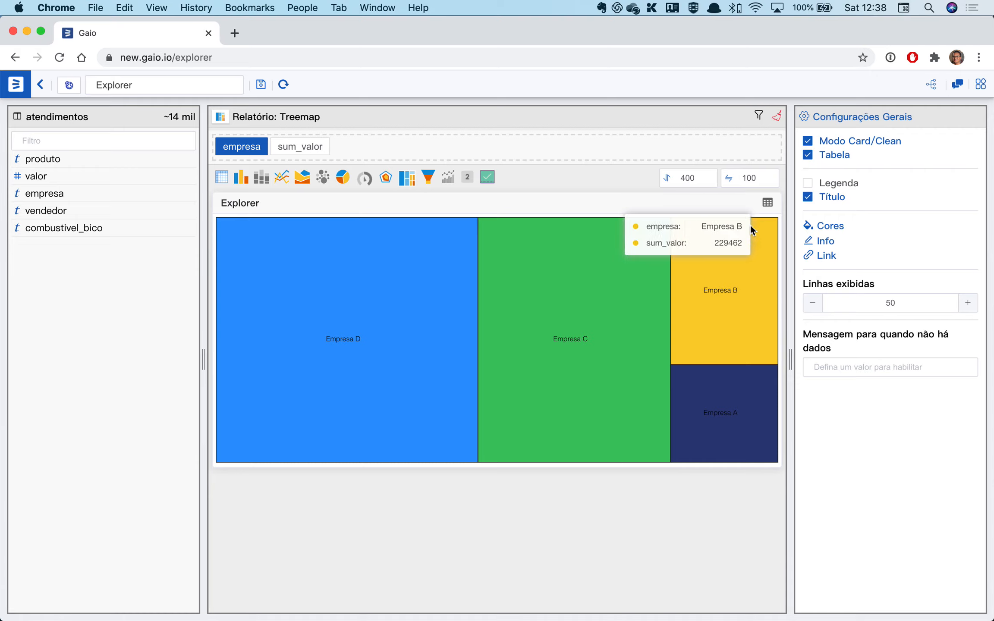
pyautogui.click(807, 156)
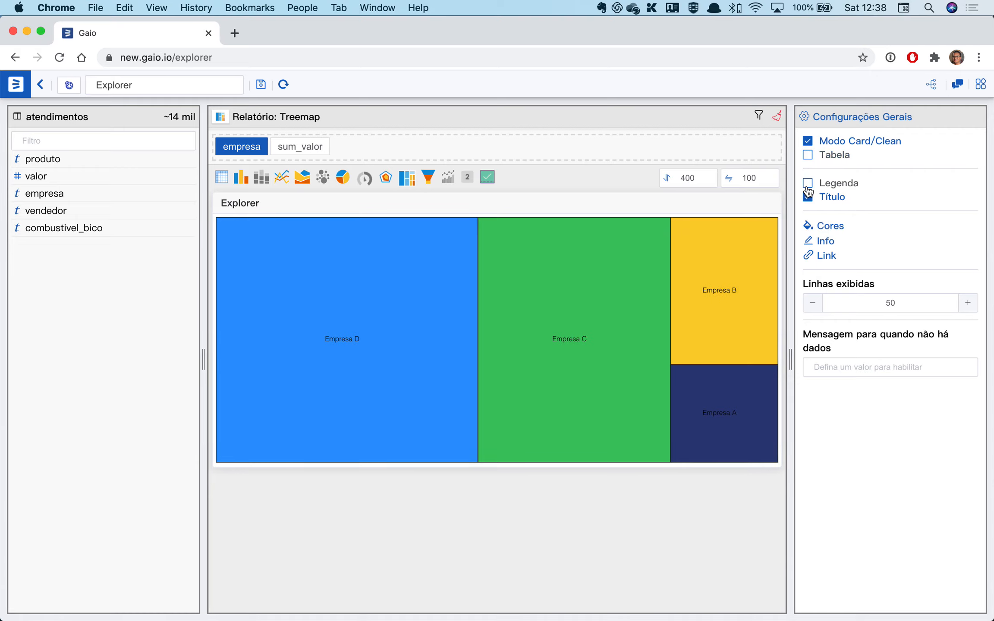
pyautogui.click(808, 185)
pyautogui.click(808, 185)
# Step: Examine the report's color settings, including the predefined color palettes and the custom color of the first series
pyautogui.click(825, 230)
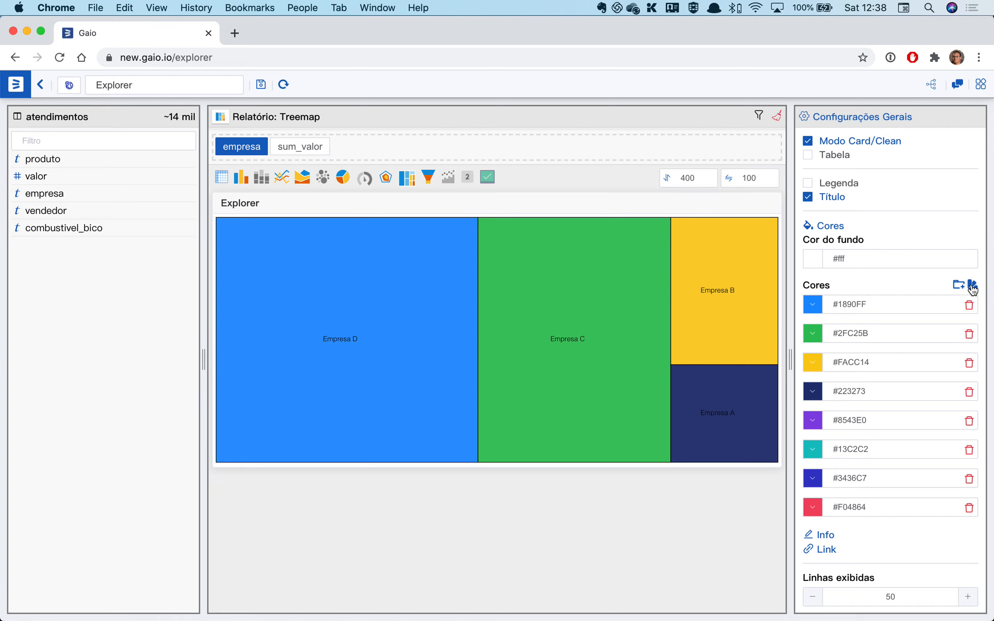
pyautogui.click(972, 287)
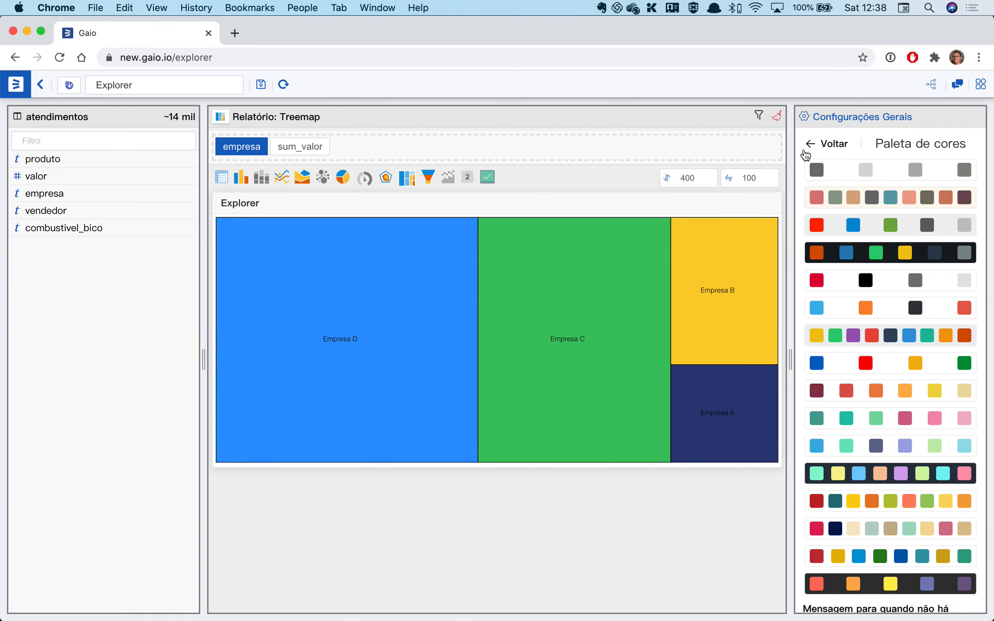
pyautogui.click(807, 148)
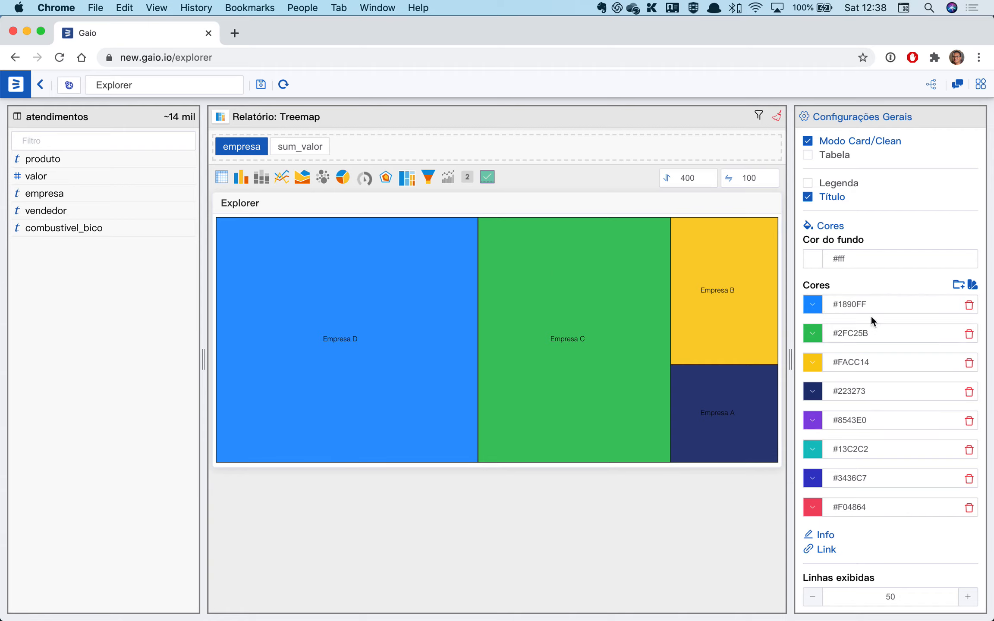
pyautogui.click(812, 305)
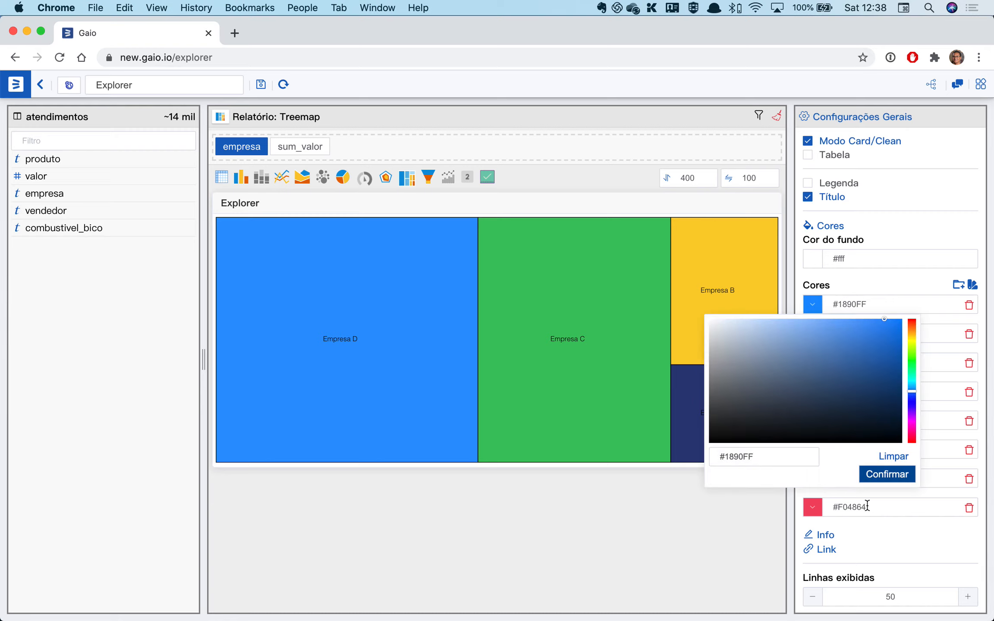
pyautogui.click(913, 537)
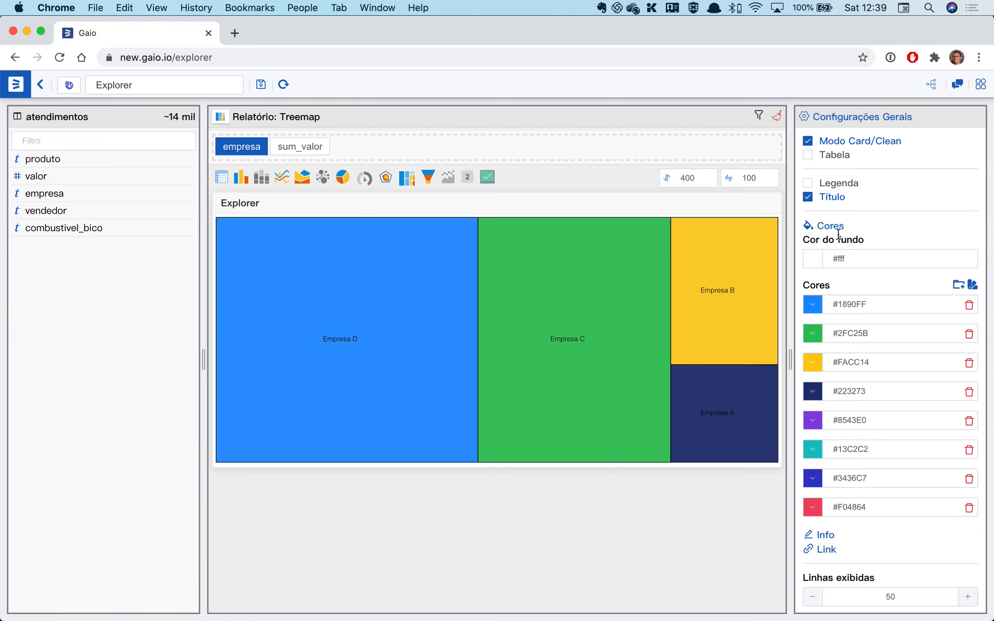
pyautogui.scroll(-2, 863, 298)
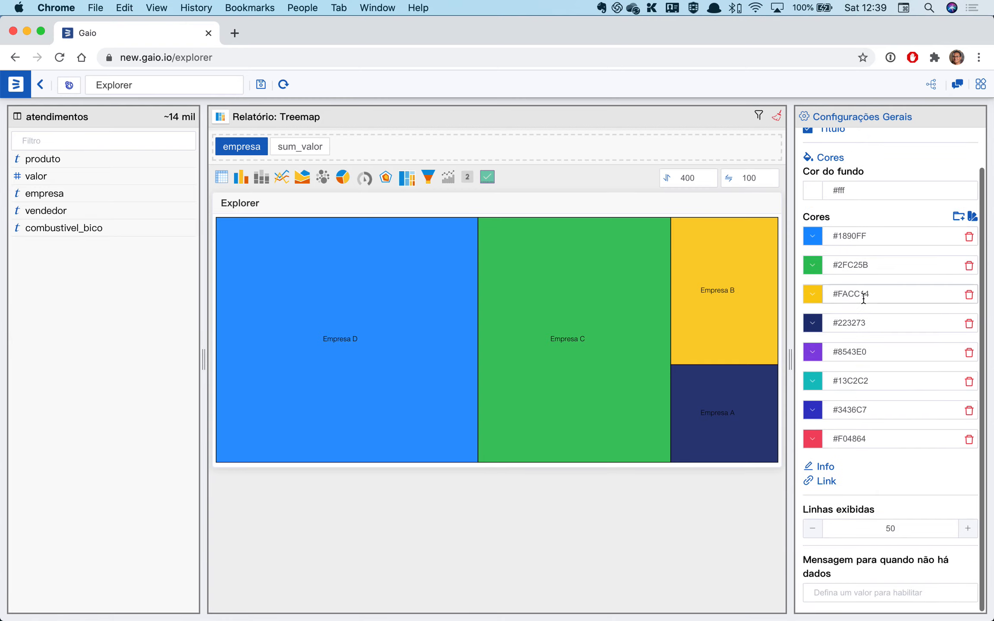
pyautogui.click(822, 159)
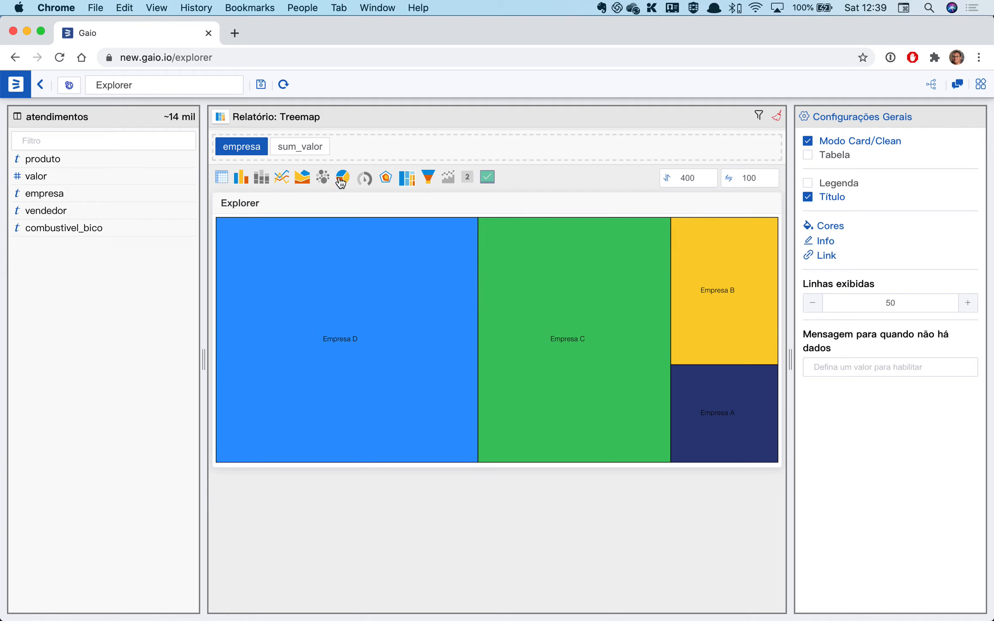
# Step: Display the report as a table and set the empresa column's display name to Empresa
pyautogui.click(297, 148)
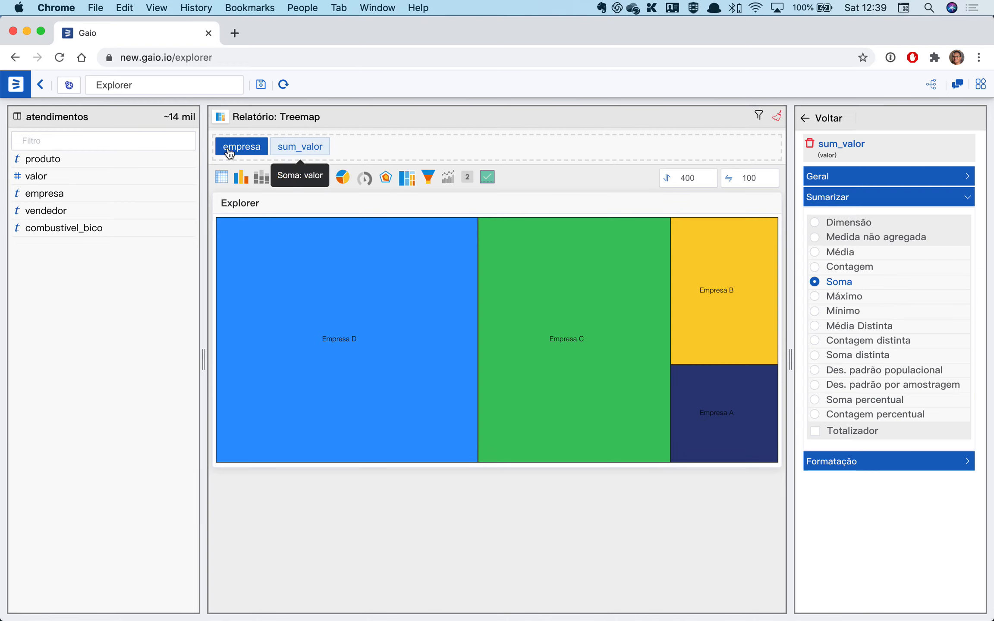
pyautogui.click(227, 152)
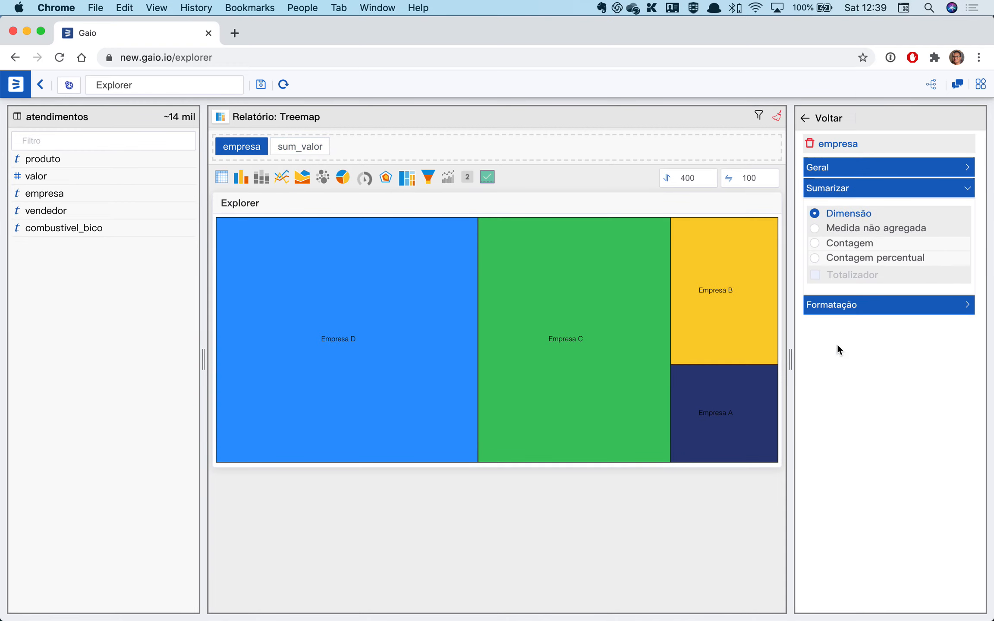
pyautogui.click(867, 171)
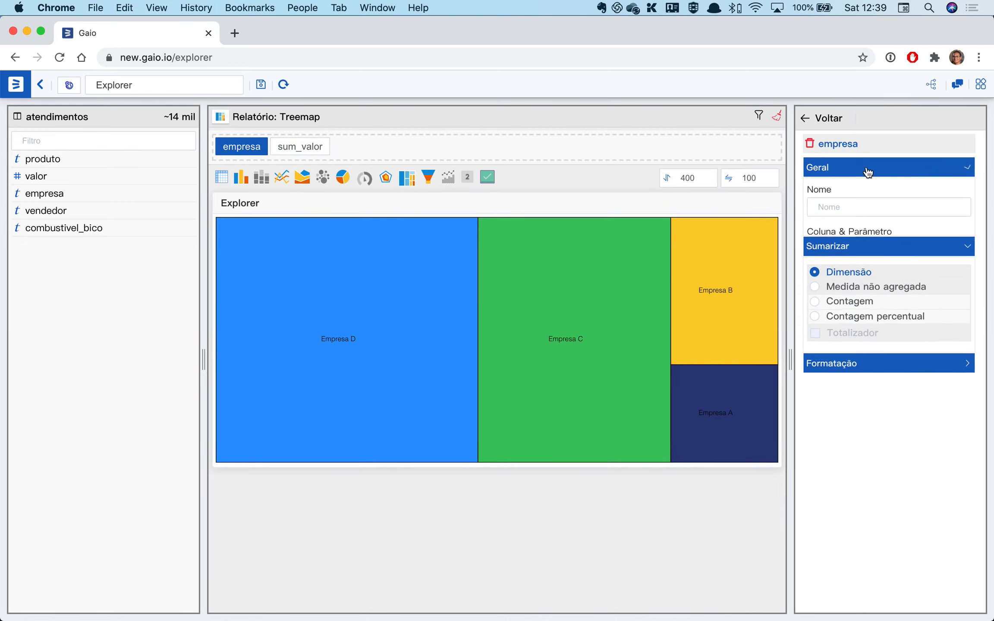
pyautogui.click(221, 178)
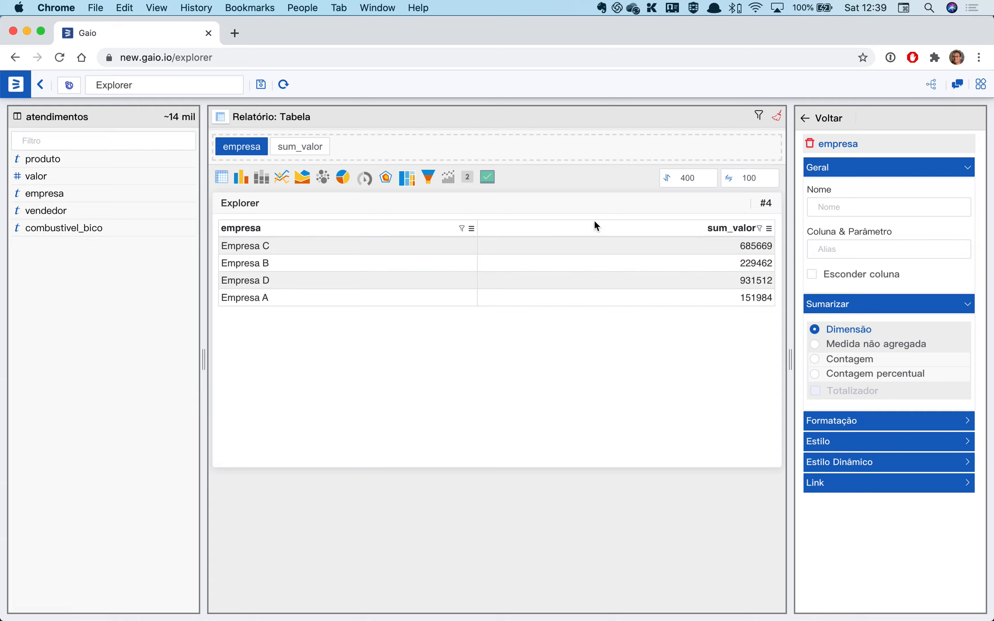
pyautogui.click(892, 213)
pyautogui.write('Empresa')
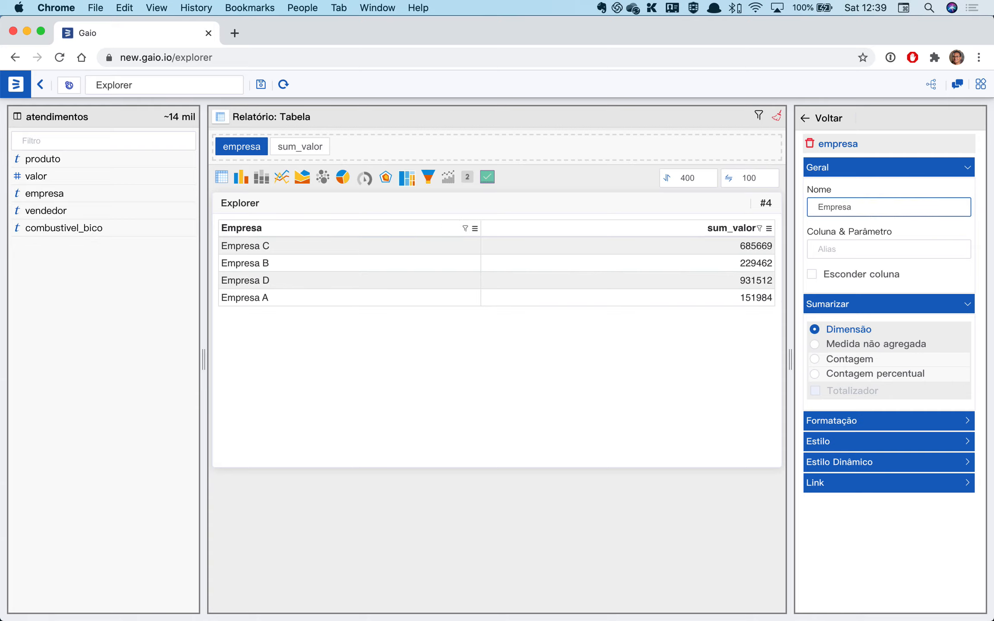
# Step: Set the sum_valor column's display name to Valor
pyautogui.click(300, 147)
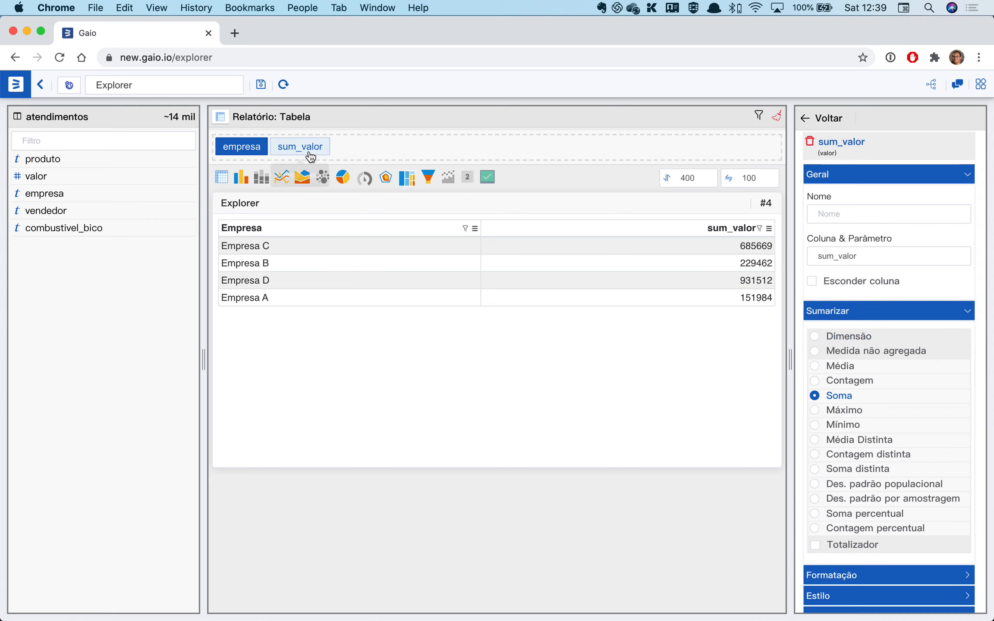
pyautogui.click(882, 214)
pyautogui.write('Valor')
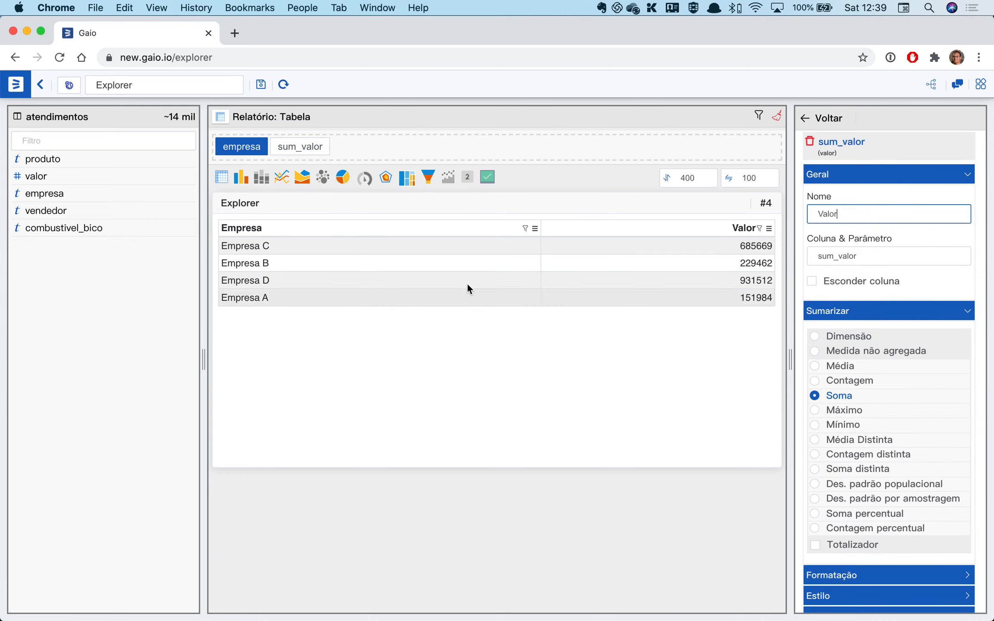
# Step: Preview the report as a pie chart and format sum_valor as Decimal with the 1.000,00 (ponto-virgula) separator
pyautogui.click(342, 179)
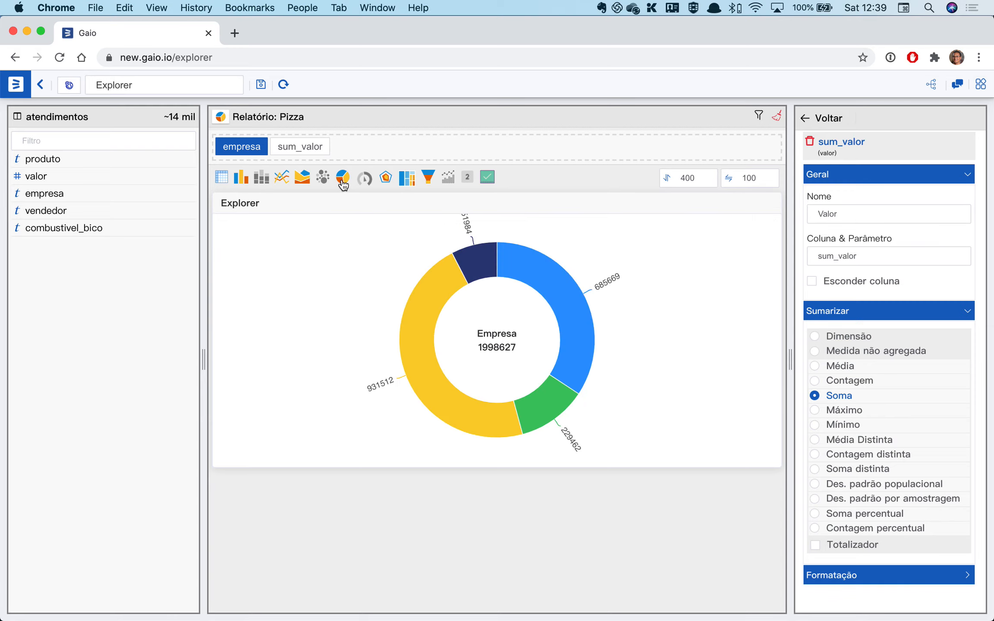
pyautogui.click(287, 151)
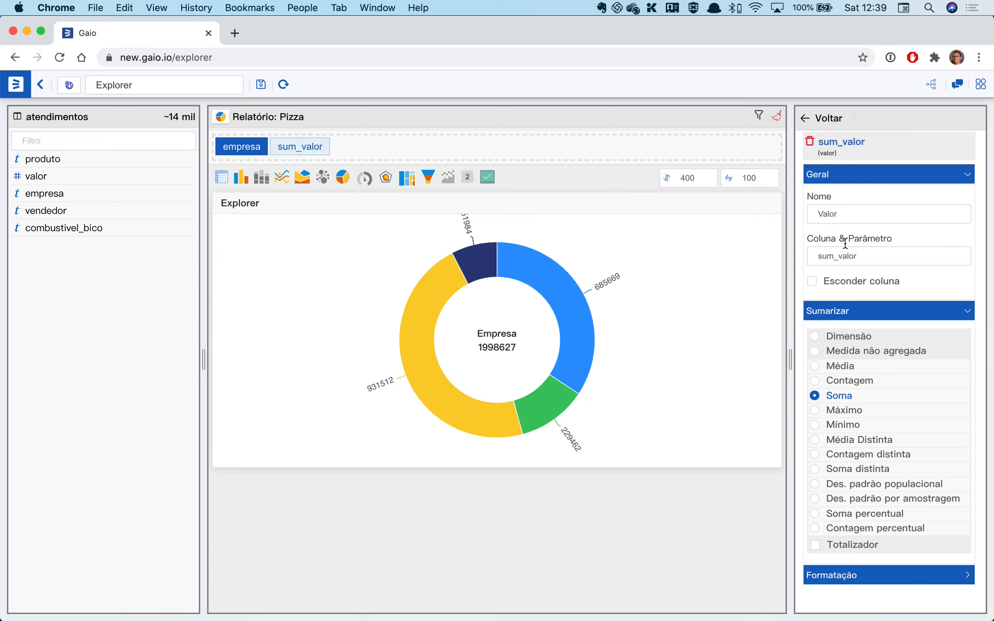
pyautogui.click(841, 178)
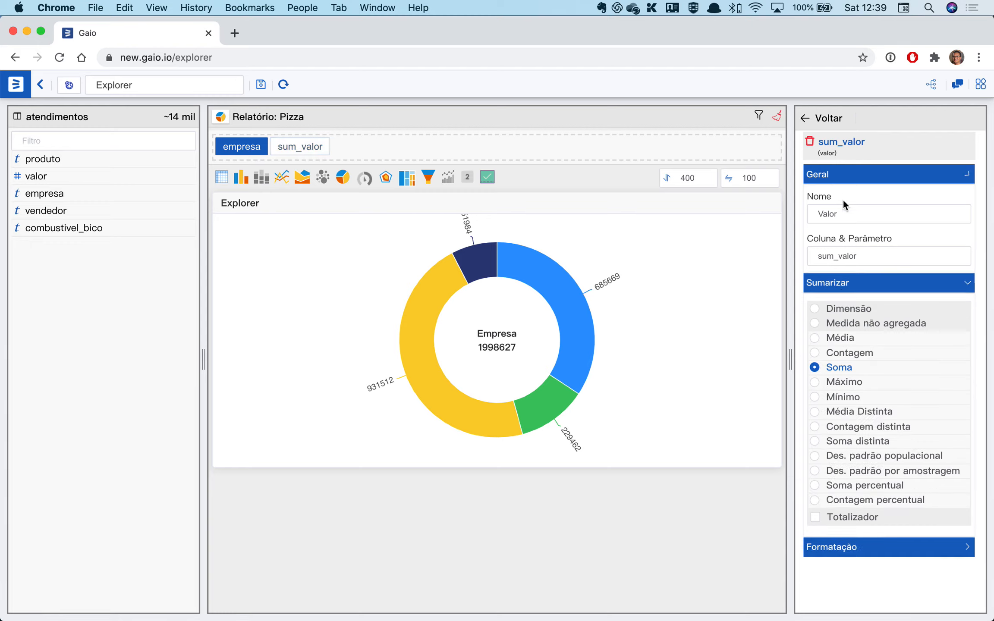
pyautogui.click(847, 195)
pyautogui.click(849, 221)
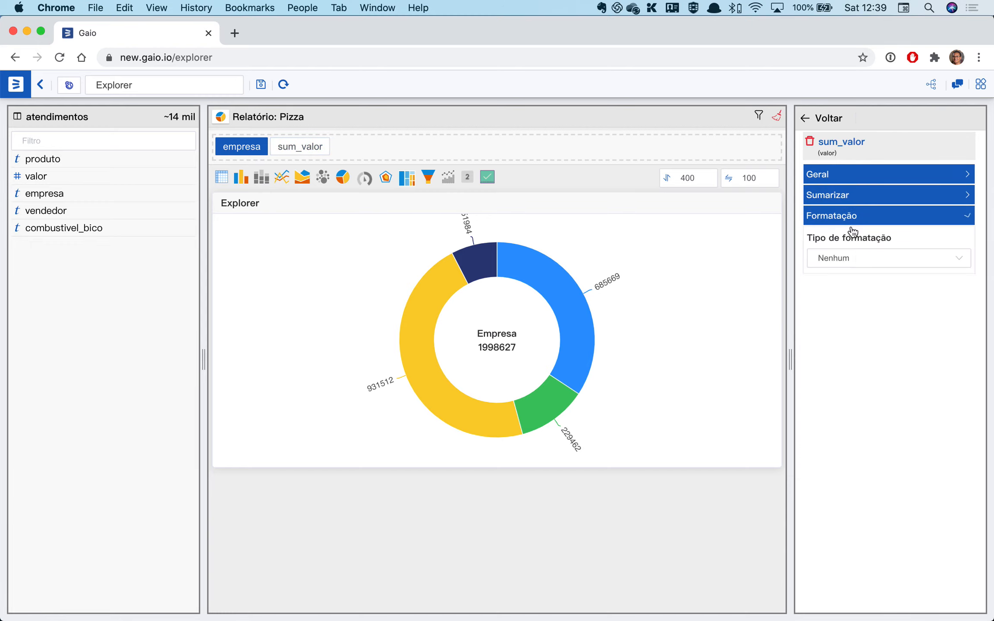
pyautogui.click(880, 260)
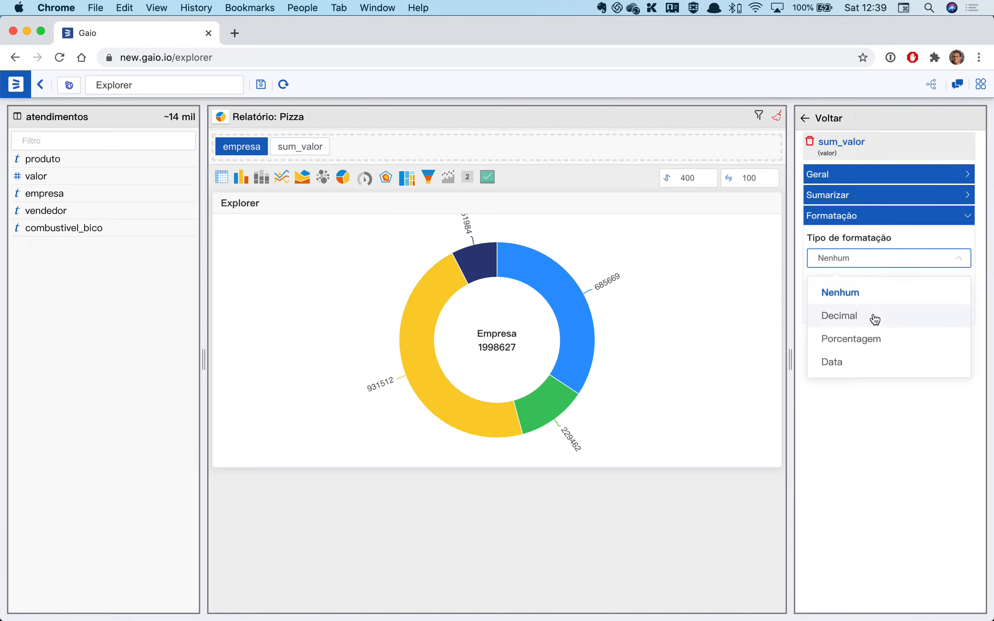
pyautogui.click(869, 339)
pyautogui.click(865, 259)
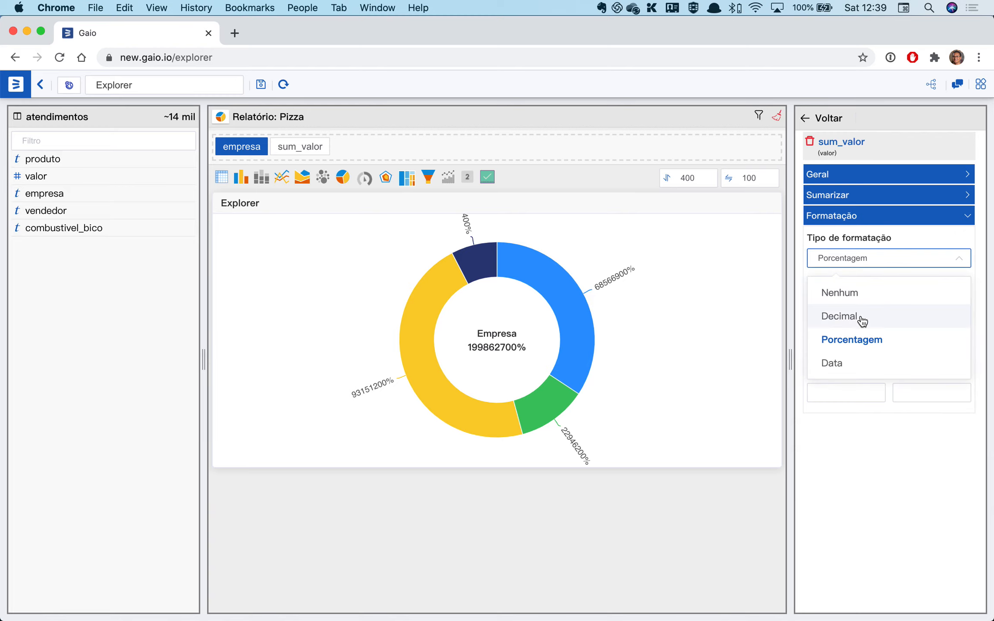
pyautogui.click(861, 319)
pyautogui.click(859, 348)
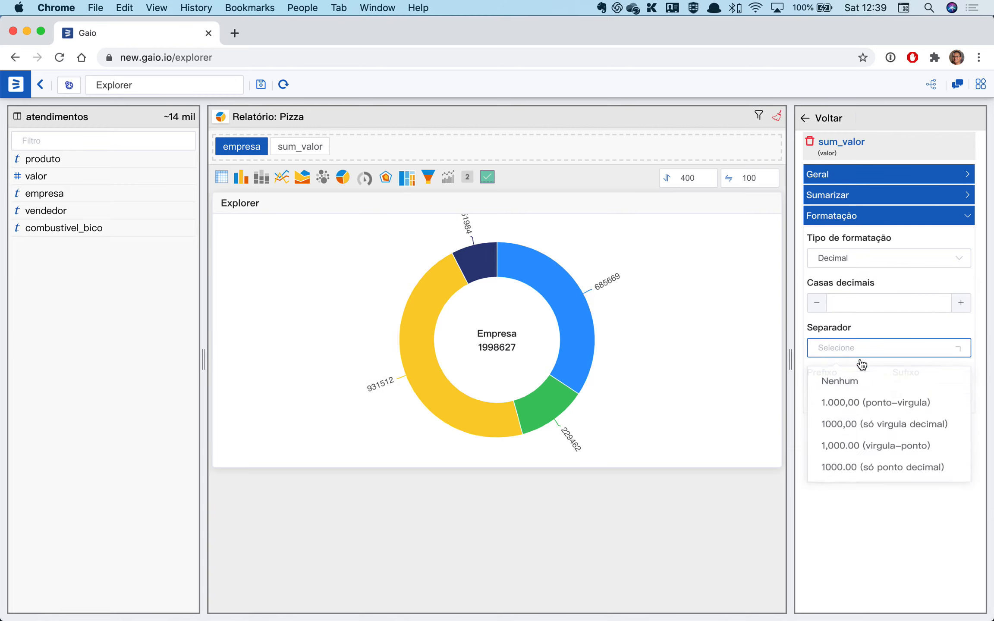
pyautogui.click(850, 406)
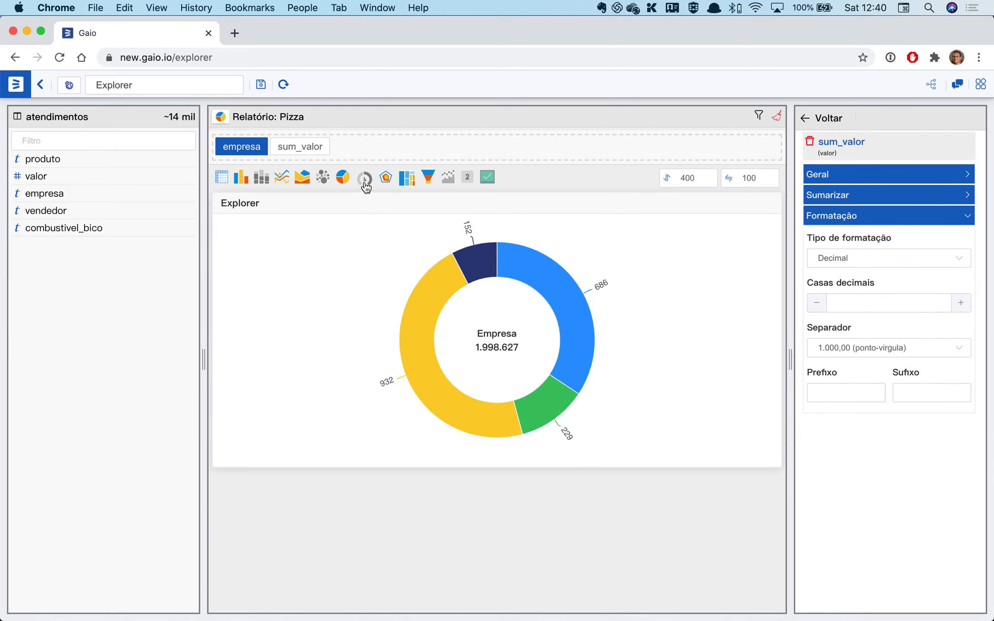
# Step: Set the chart type back to Treemap and save the report under the name Empresas
pyautogui.click(406, 183)
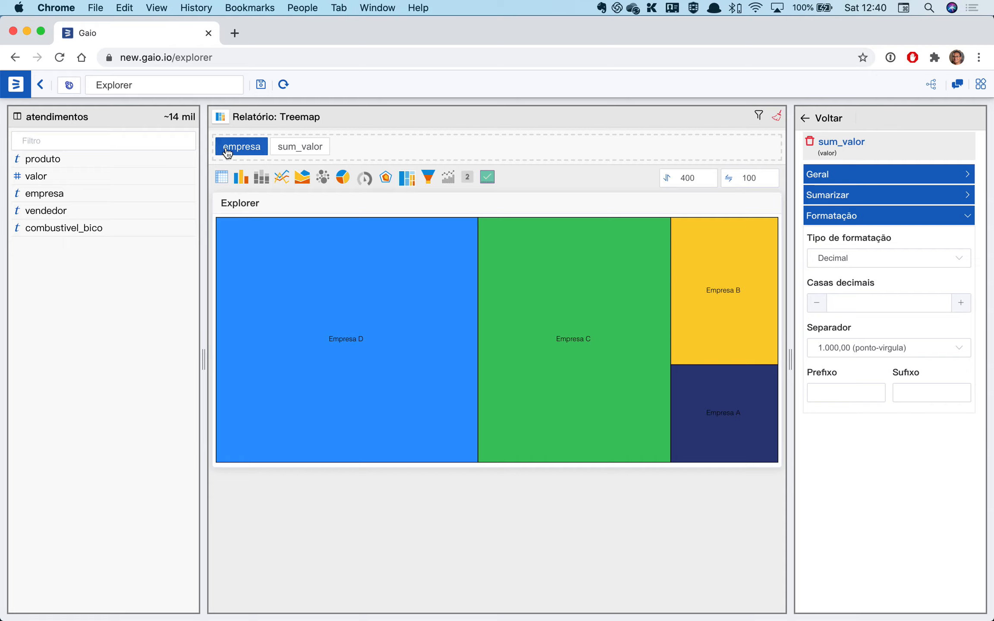
pyautogui.click(183, 90)
pyautogui.doubleClick(183, 90)
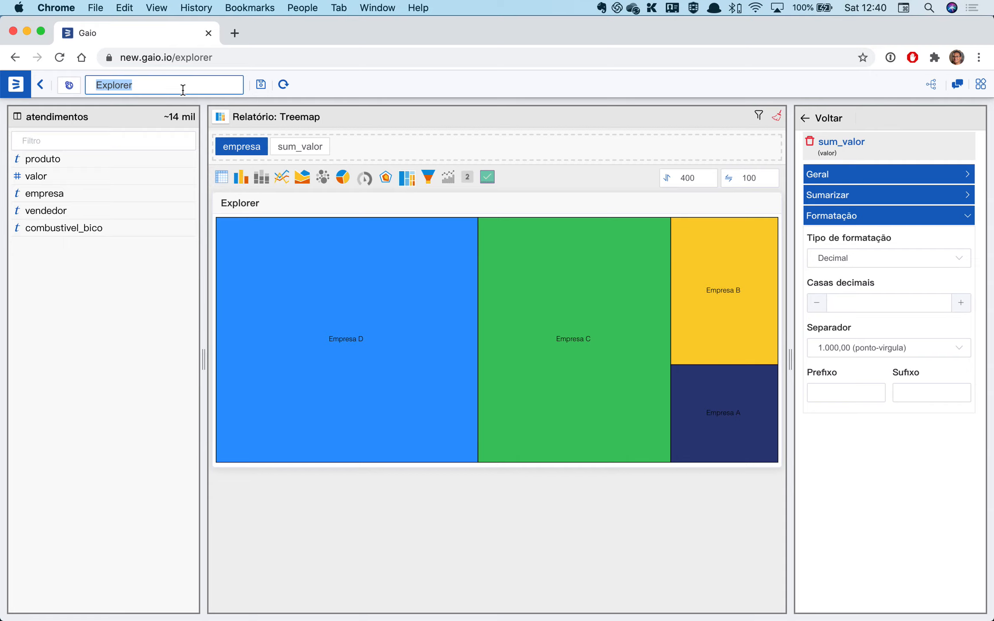
pyautogui.write('Empresas')
pyautogui.click(262, 82)
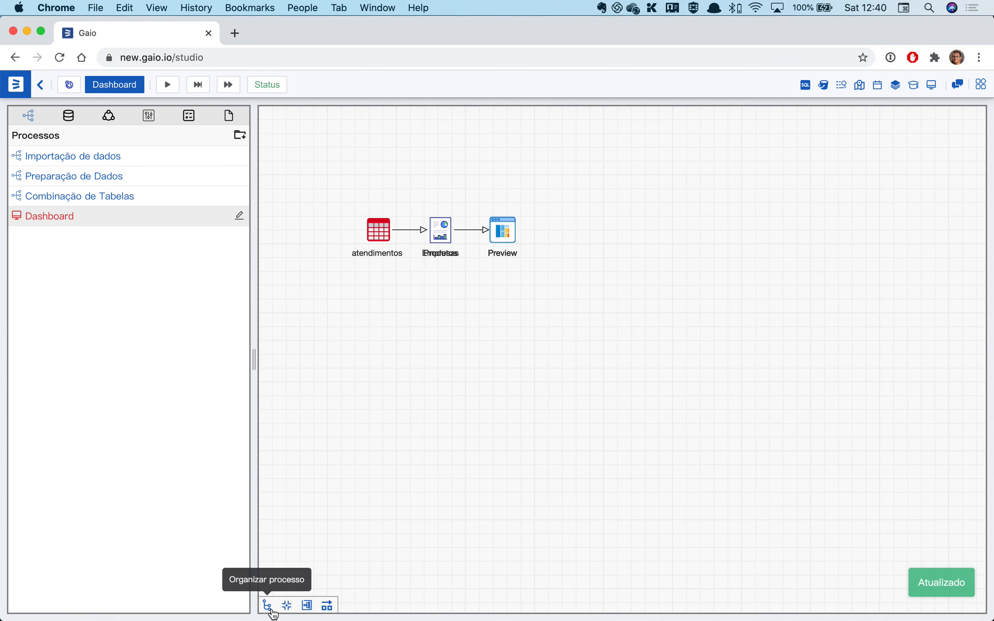
# Step: Organize the Dashboard process flow, and in its preview place Empresas beside Produtos, resized to the same height
pyautogui.click(267, 608)
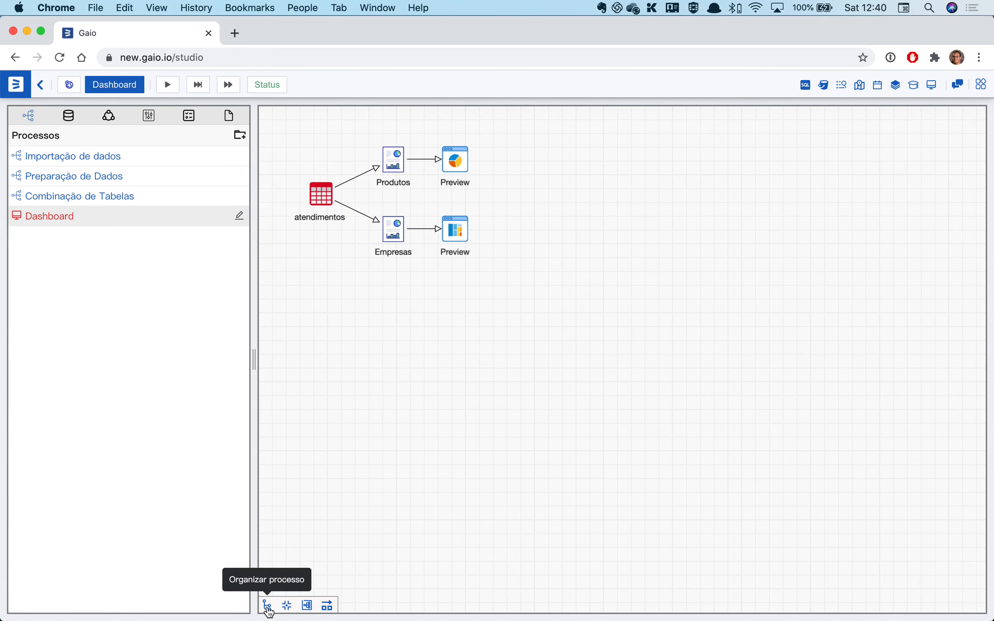
pyautogui.click(930, 85)
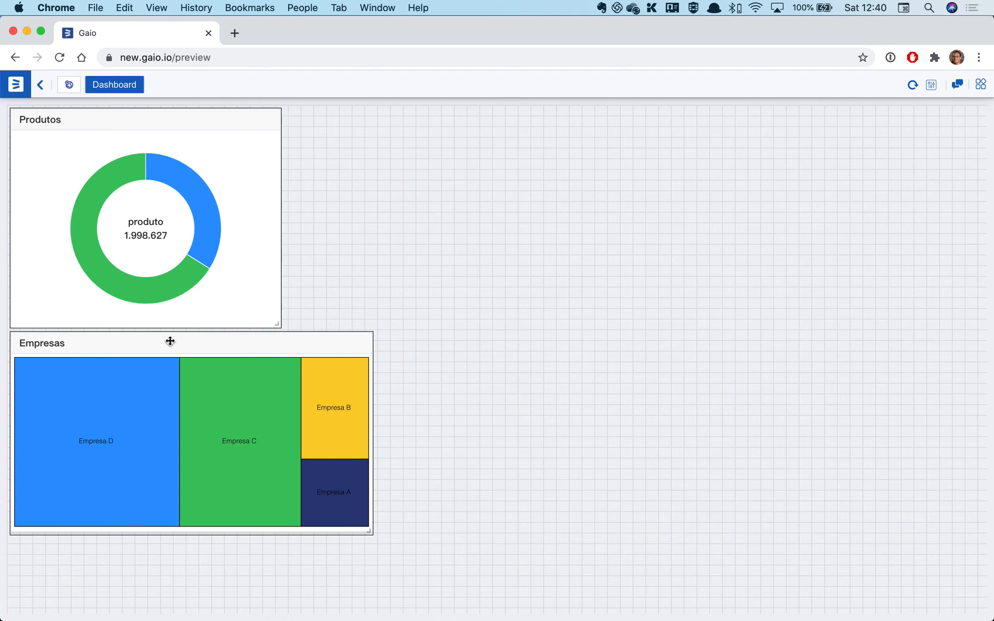
pyautogui.moveTo(170, 341); pyautogui.dragTo(437, 115)
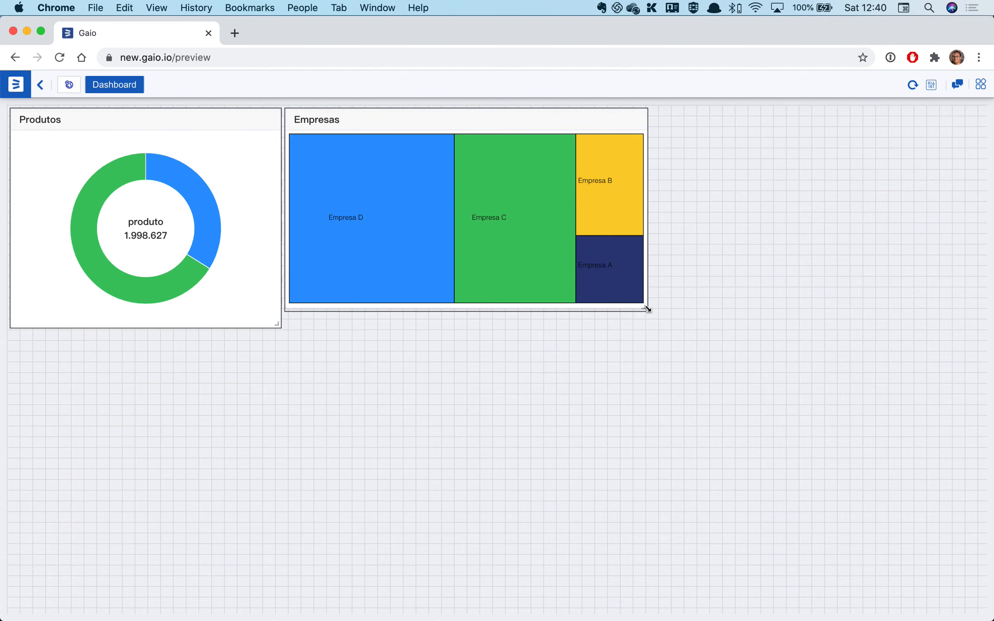
pyautogui.moveTo(647, 309); pyautogui.dragTo(633, 328)
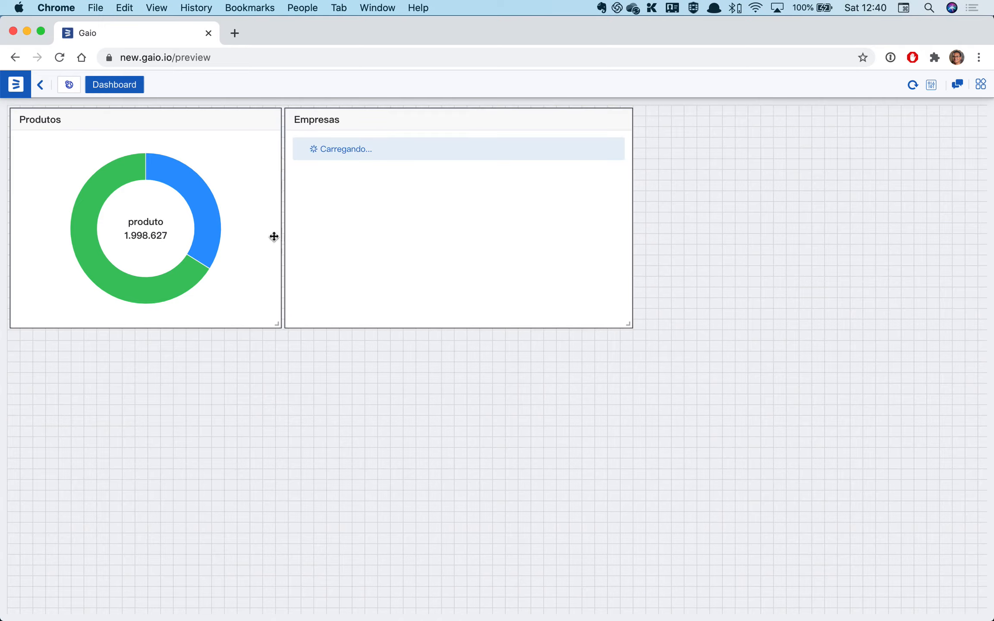
# Step: Open the GFT application from the applications home page and inspect Empresa C's value in the Empresas treemap
pyautogui.click(16, 85)
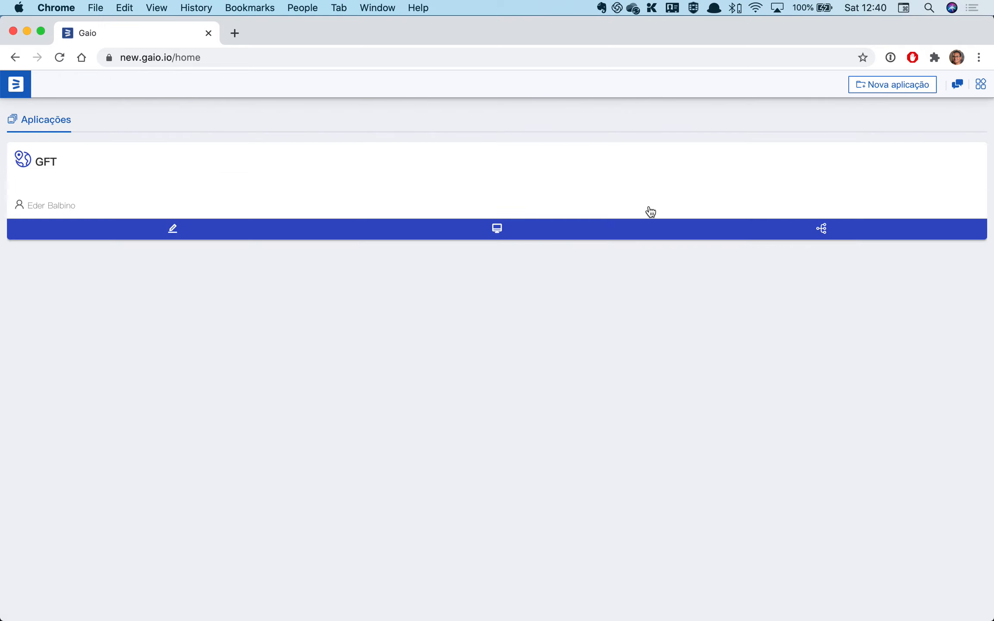
pyautogui.click(711, 171)
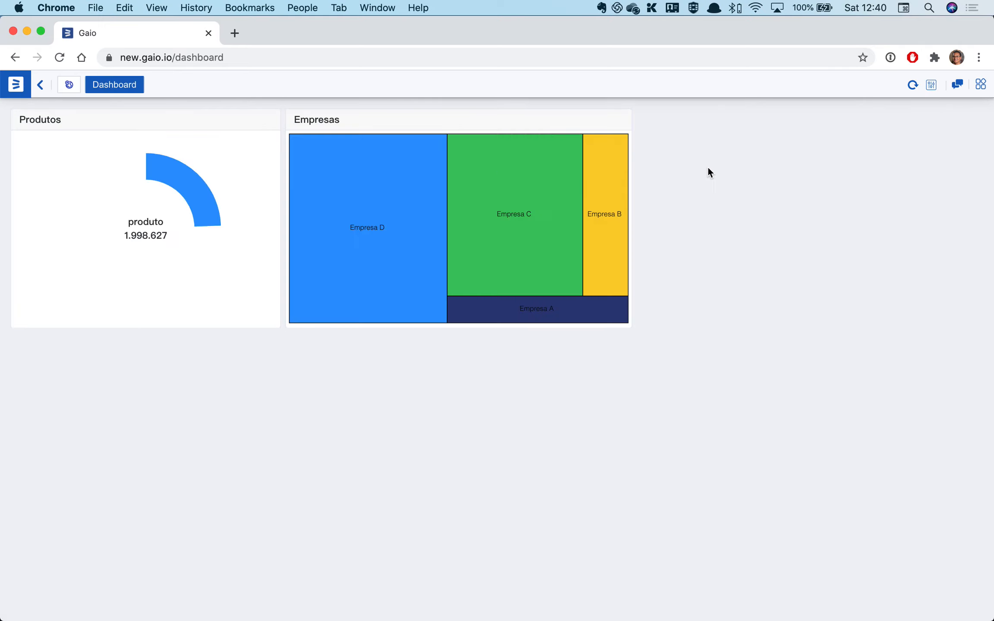
pyautogui.moveTo(533, 255)
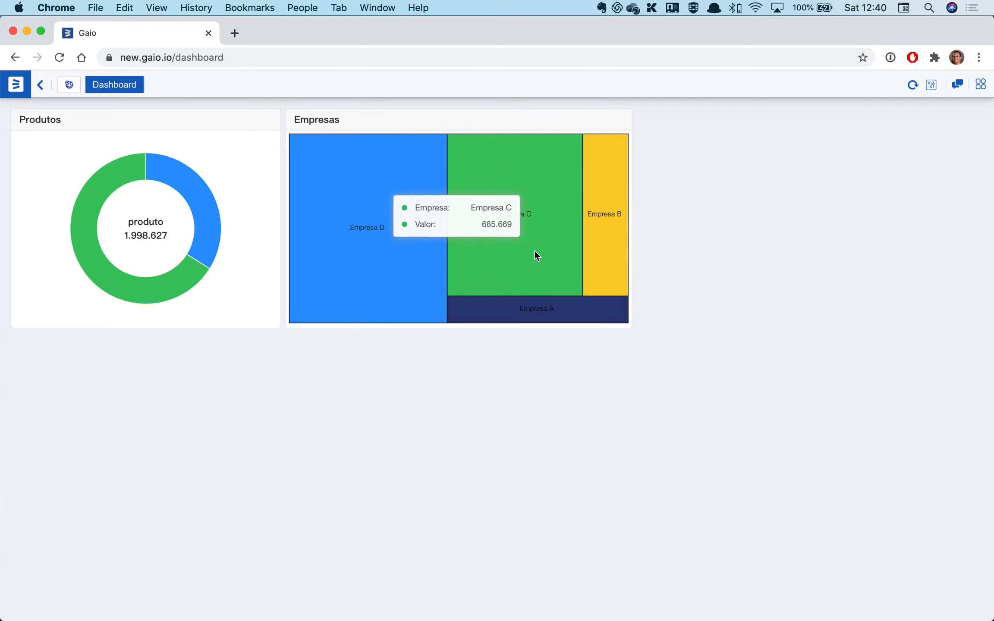
# Step: Open the Dashboard process in GFT's studio and examine its Produtos and Empresas reports, their previews and the atendimentos source table
pyautogui.click(23, 86)
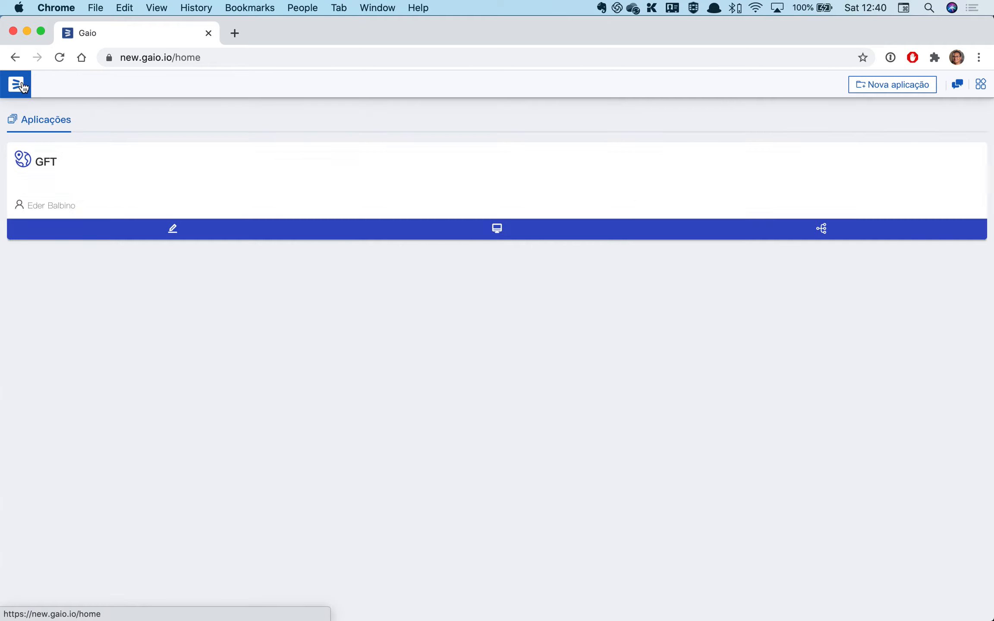
pyautogui.click(821, 228)
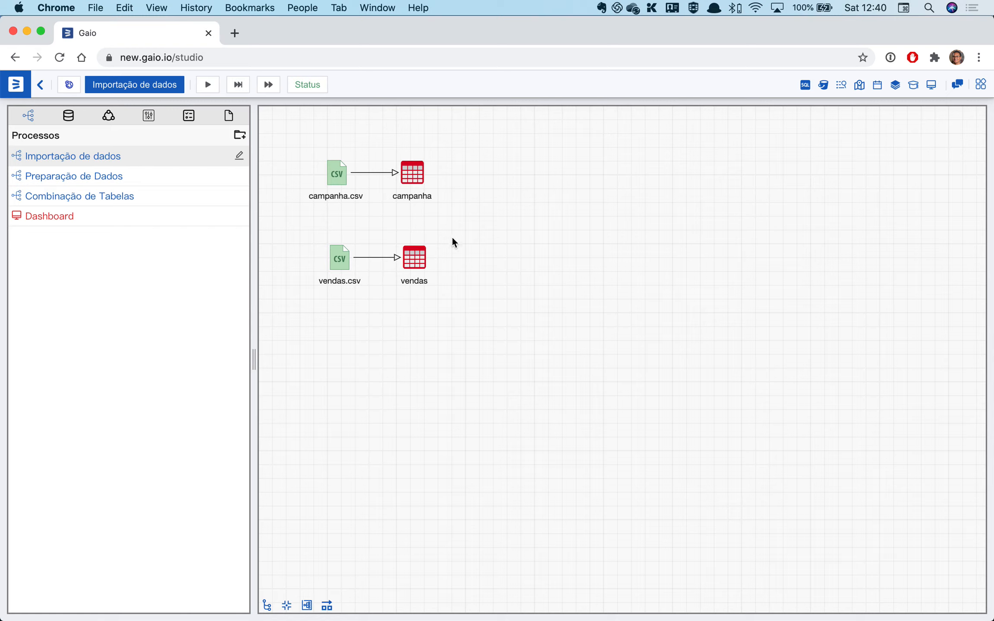
pyautogui.click(111, 218)
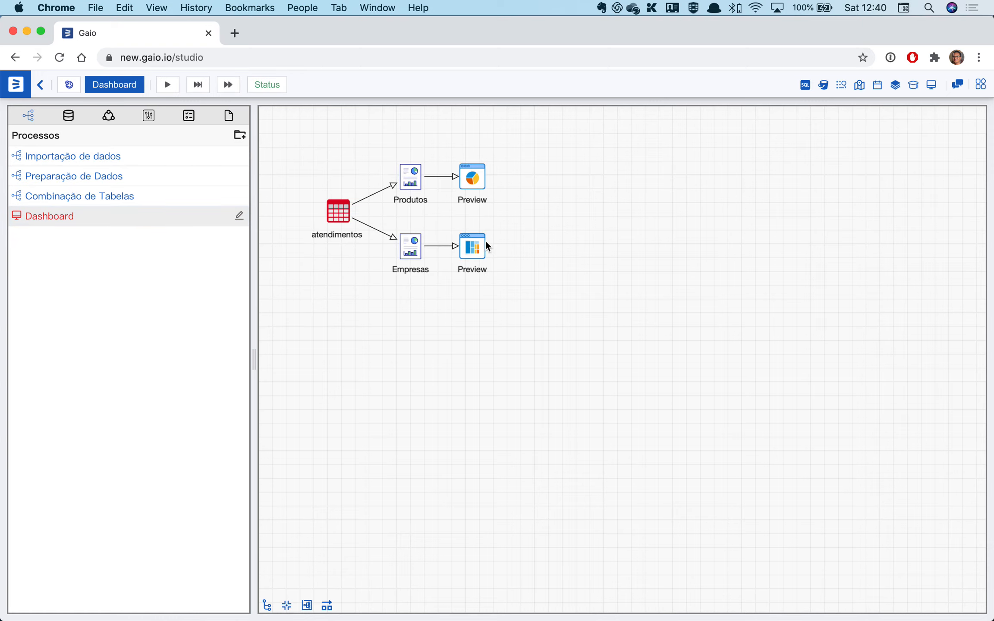
pyautogui.click(477, 250)
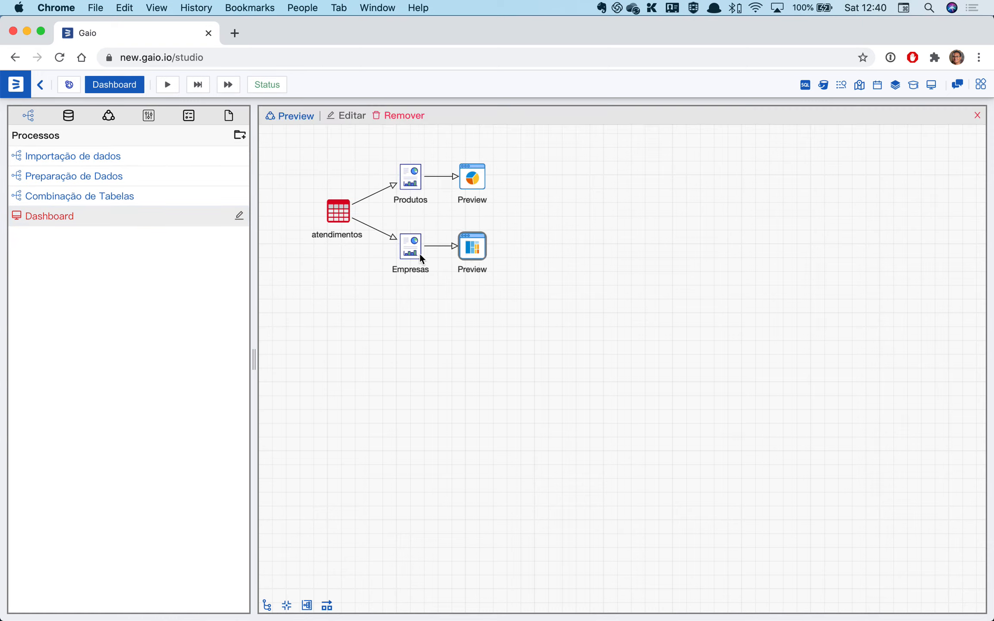
pyautogui.click(411, 183)
pyautogui.click(409, 256)
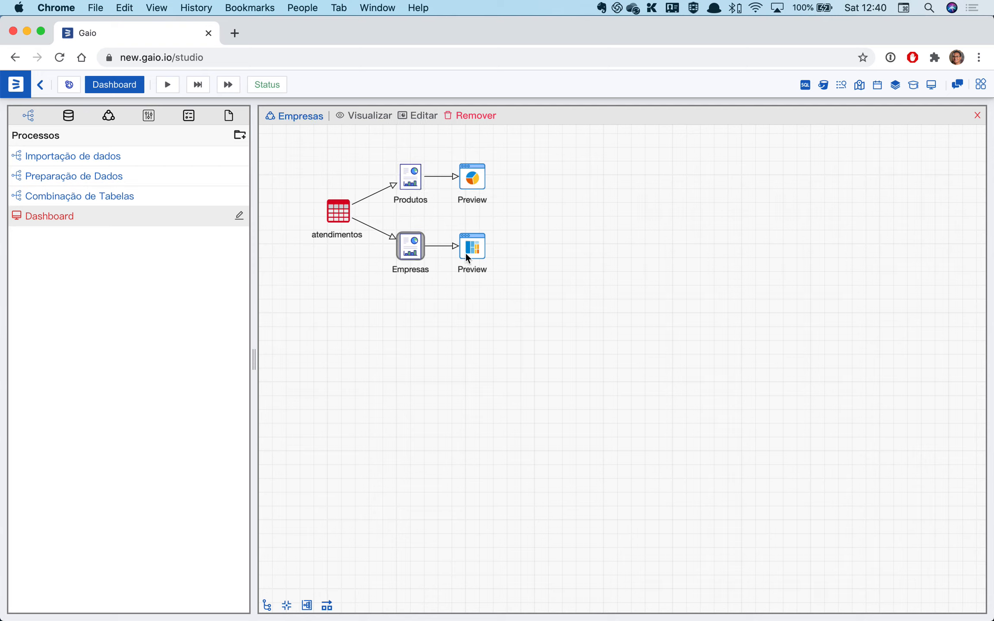
pyautogui.click(466, 258)
pyautogui.click(337, 212)
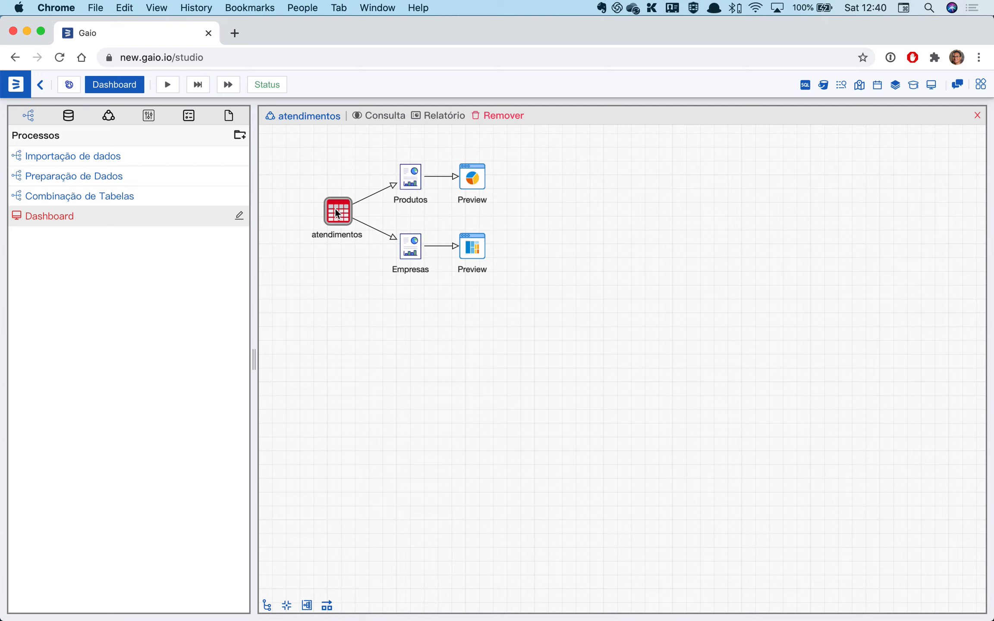